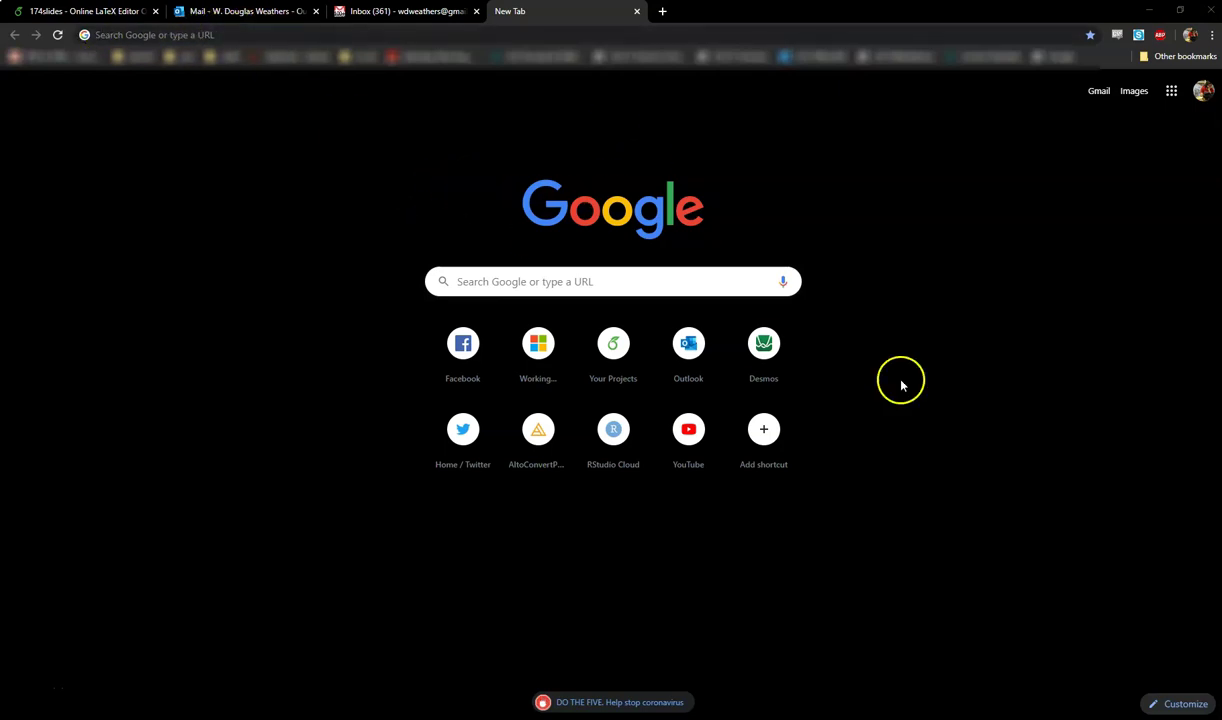
# Run a Google search for 'pdf to png' from the Chrome address bar.
pyautogui.click(575, 36)
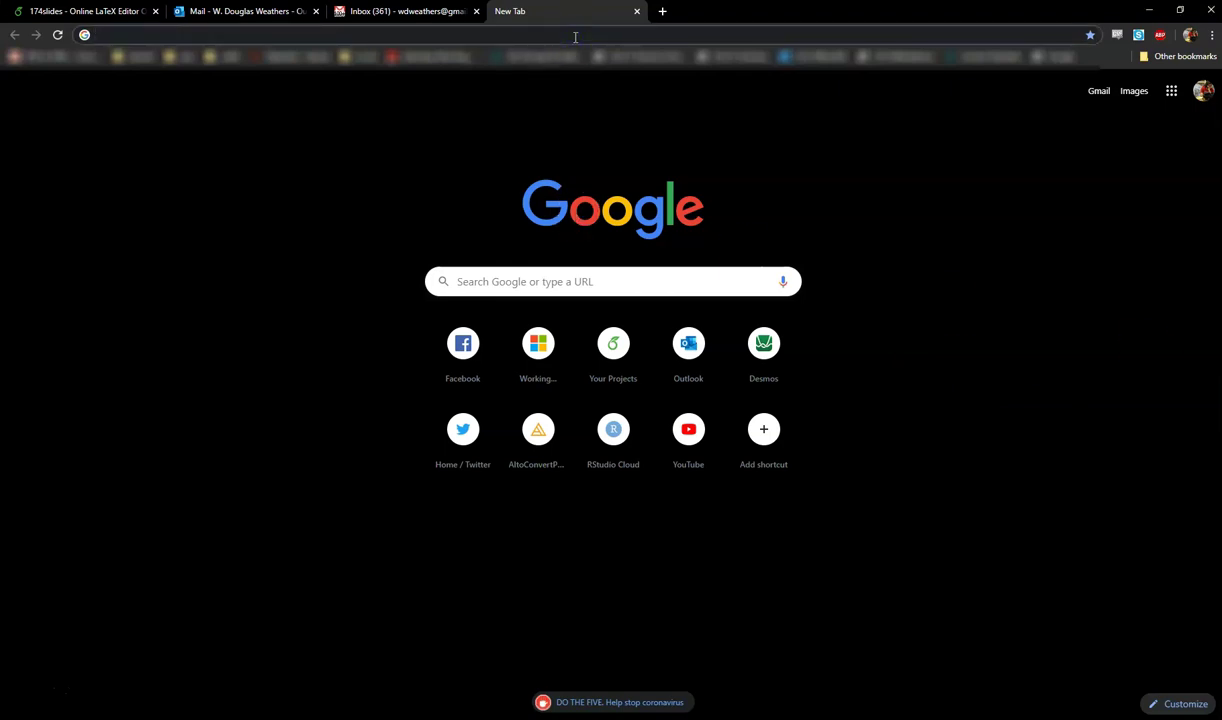
pyautogui.write('pdf to png')
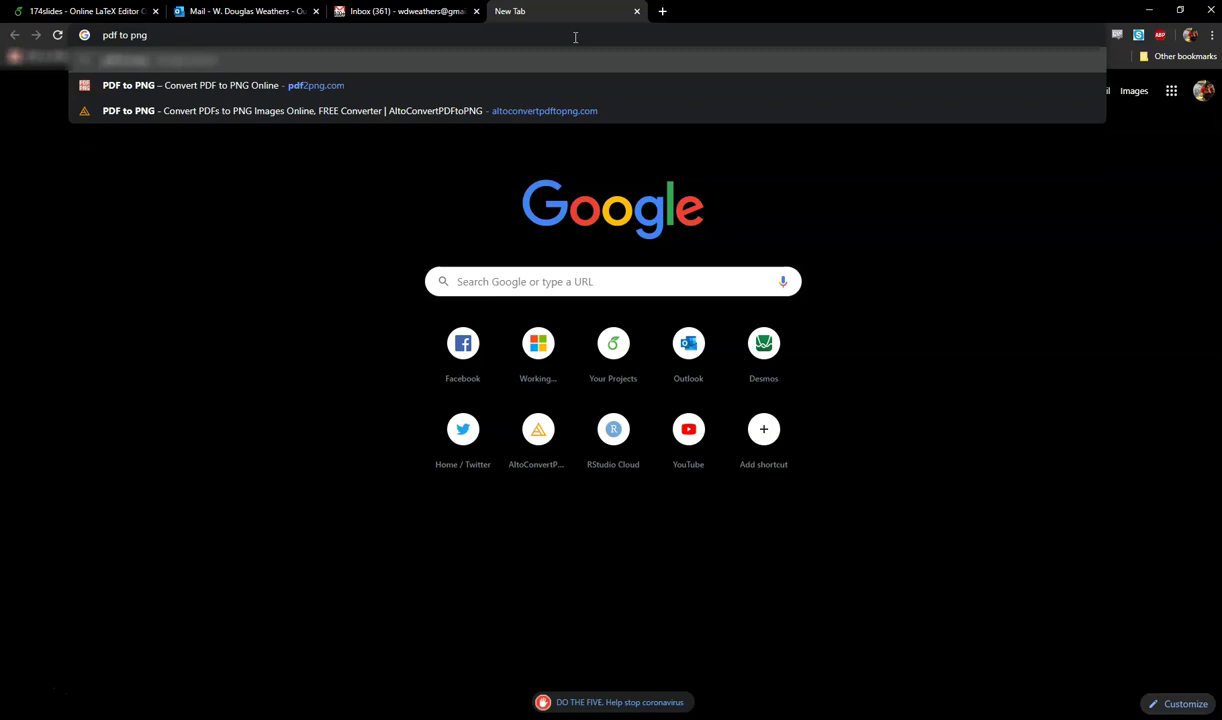
pyautogui.press('Return')
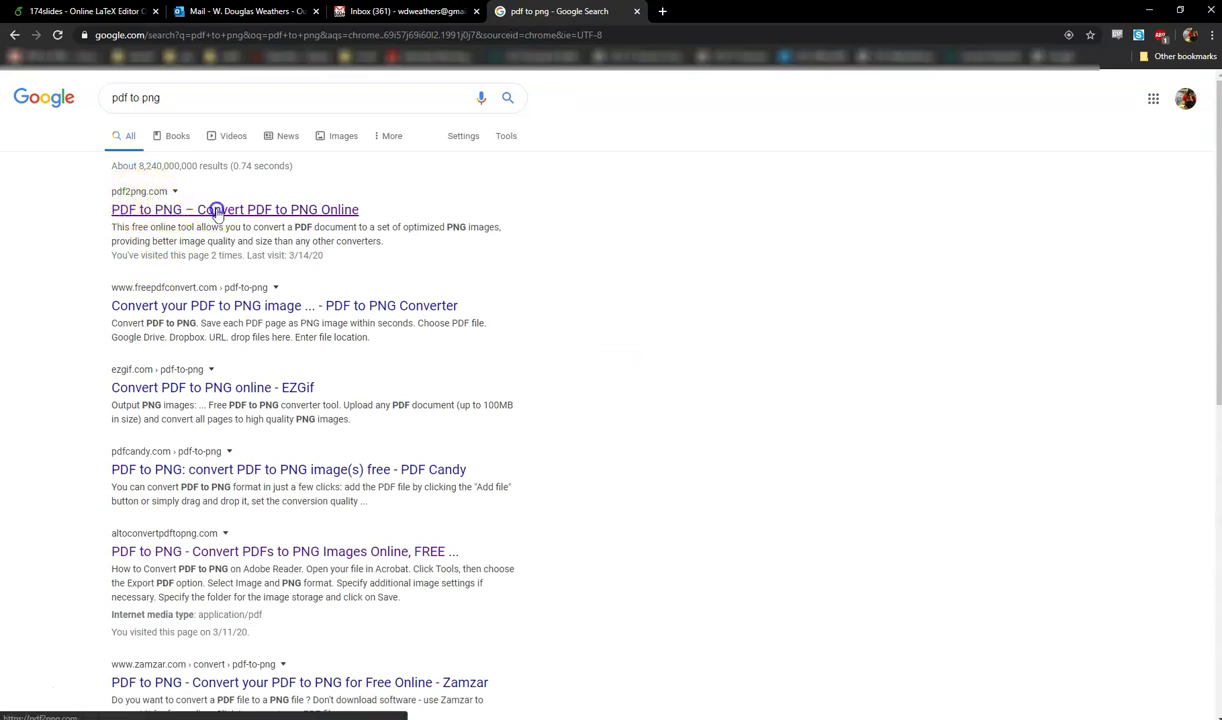
# On pdf2png.com, upload 1-enumeration.pdf for conversion to PNG.
pyautogui.click(215, 209)
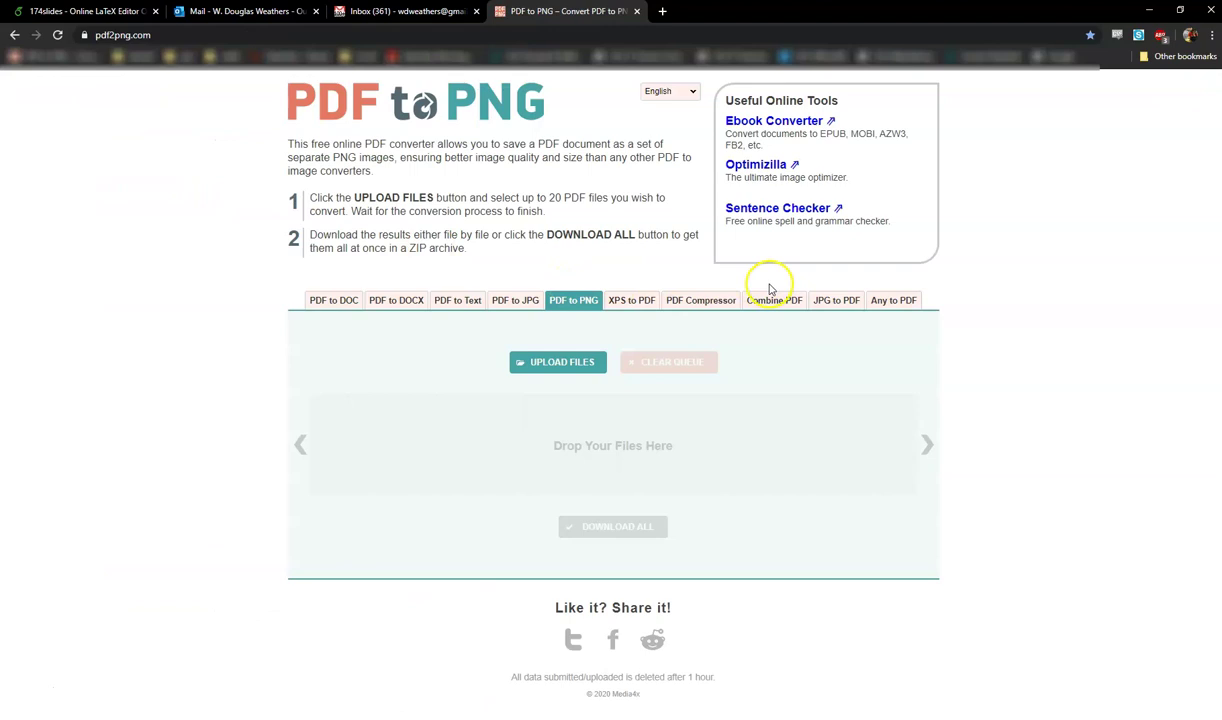
pyautogui.click(551, 360)
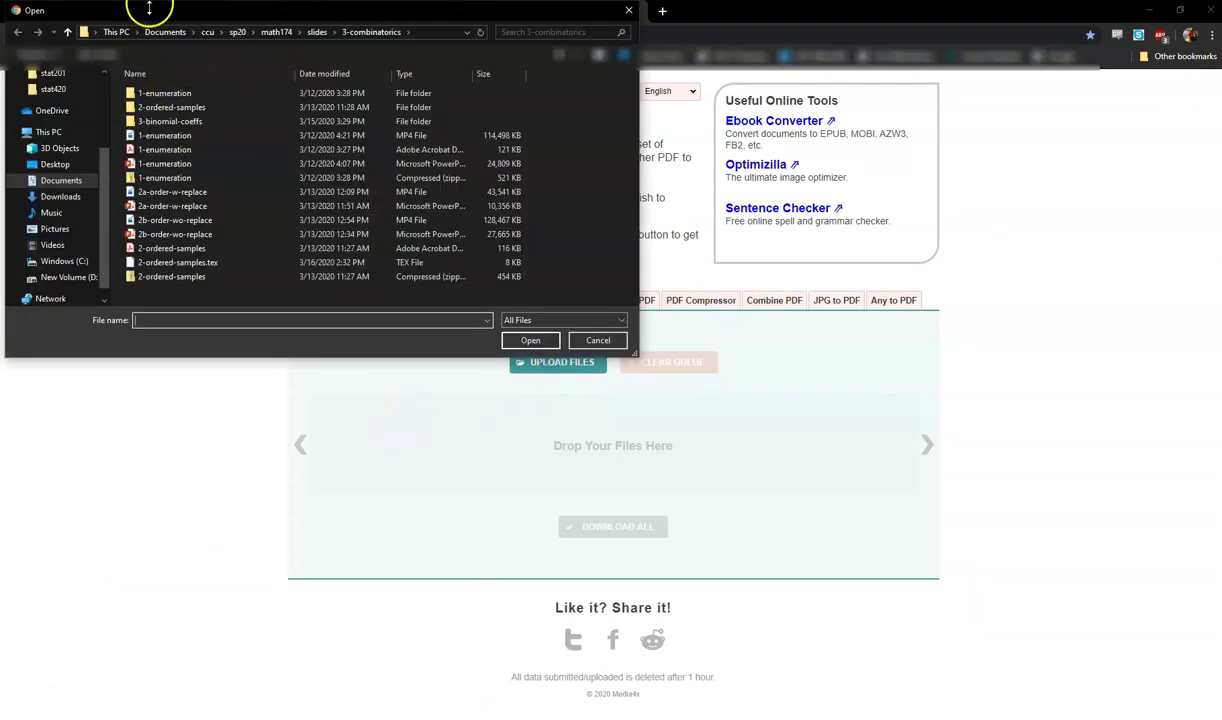
pyautogui.click(200, 151)
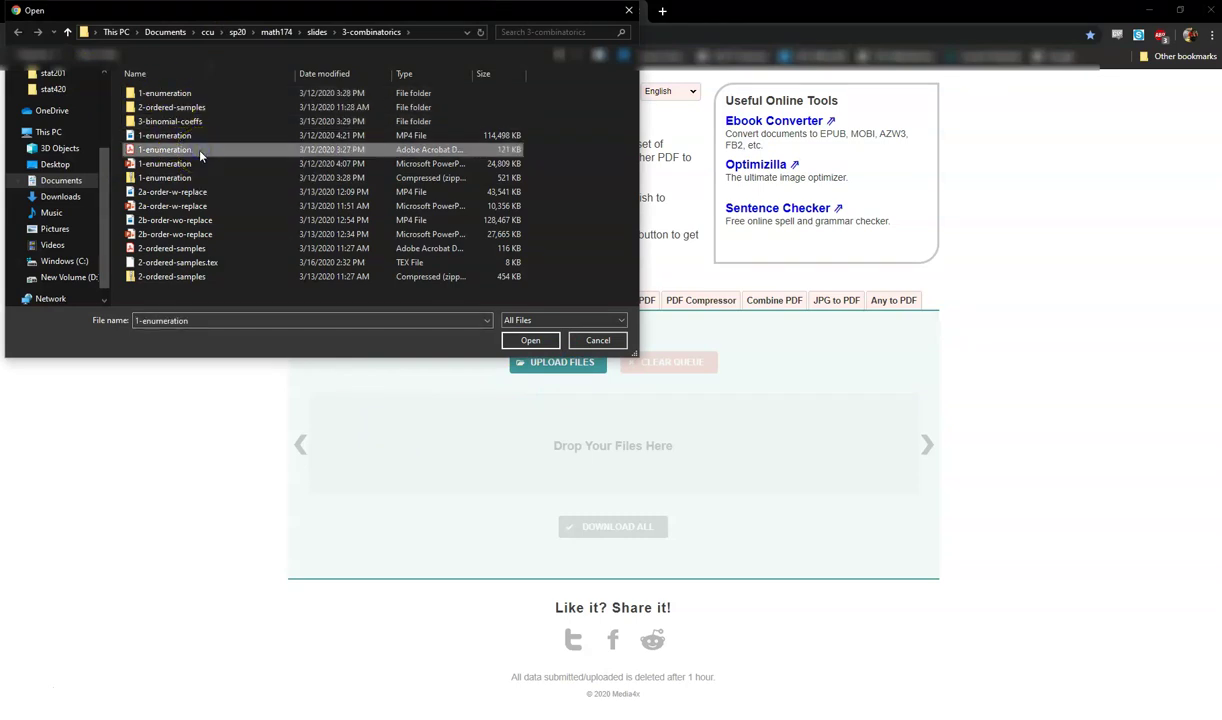
pyautogui.click(531, 341)
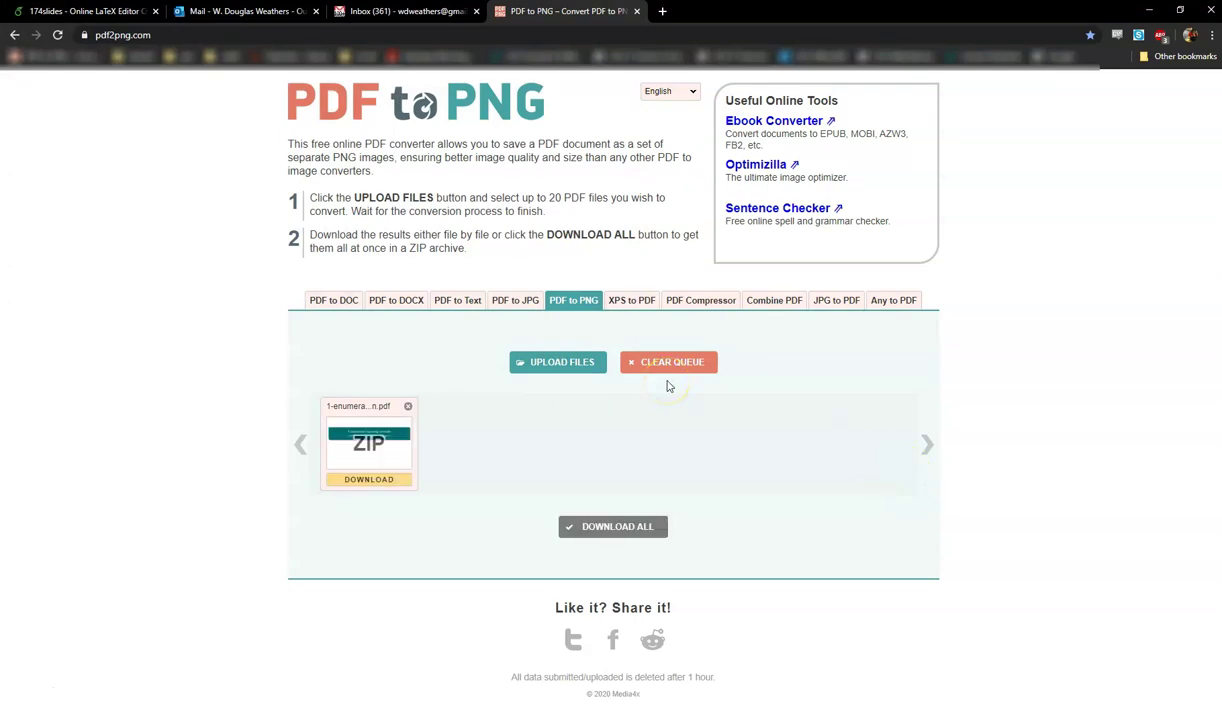
# Download the converted PNG ZIP, cancel the Save As prompt, and switch to PowerPoint.
pyautogui.click(349, 480)
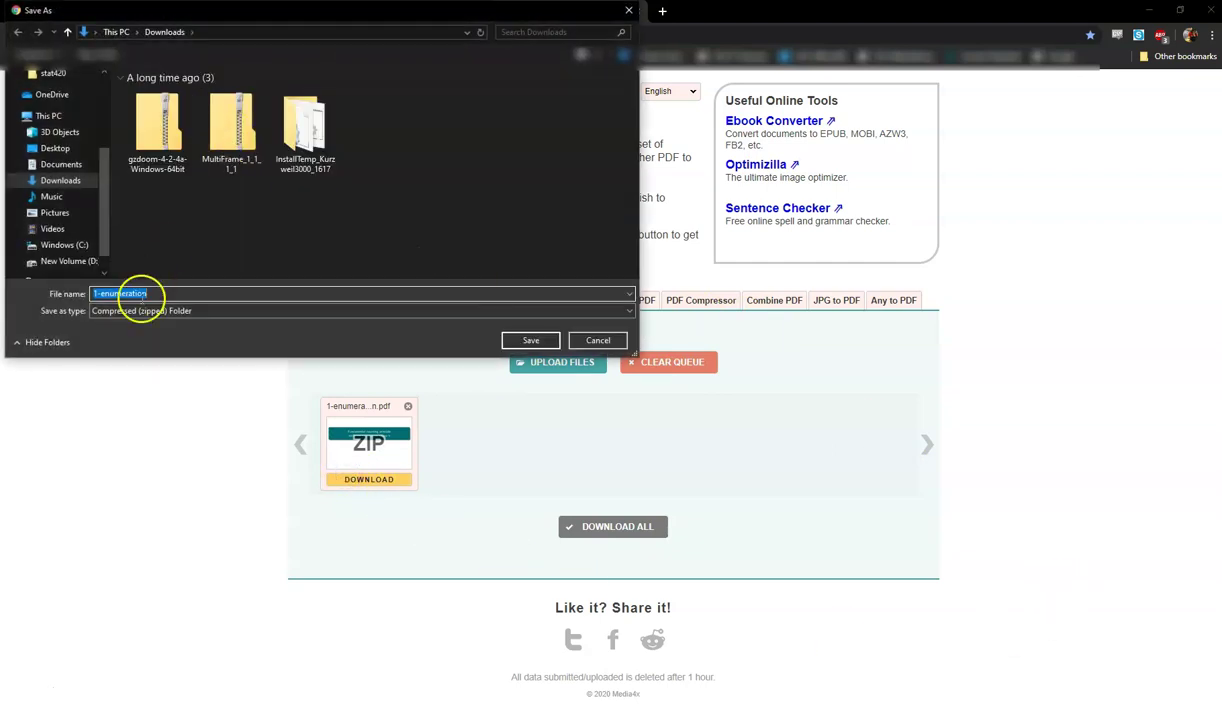
pyautogui.click(597, 342)
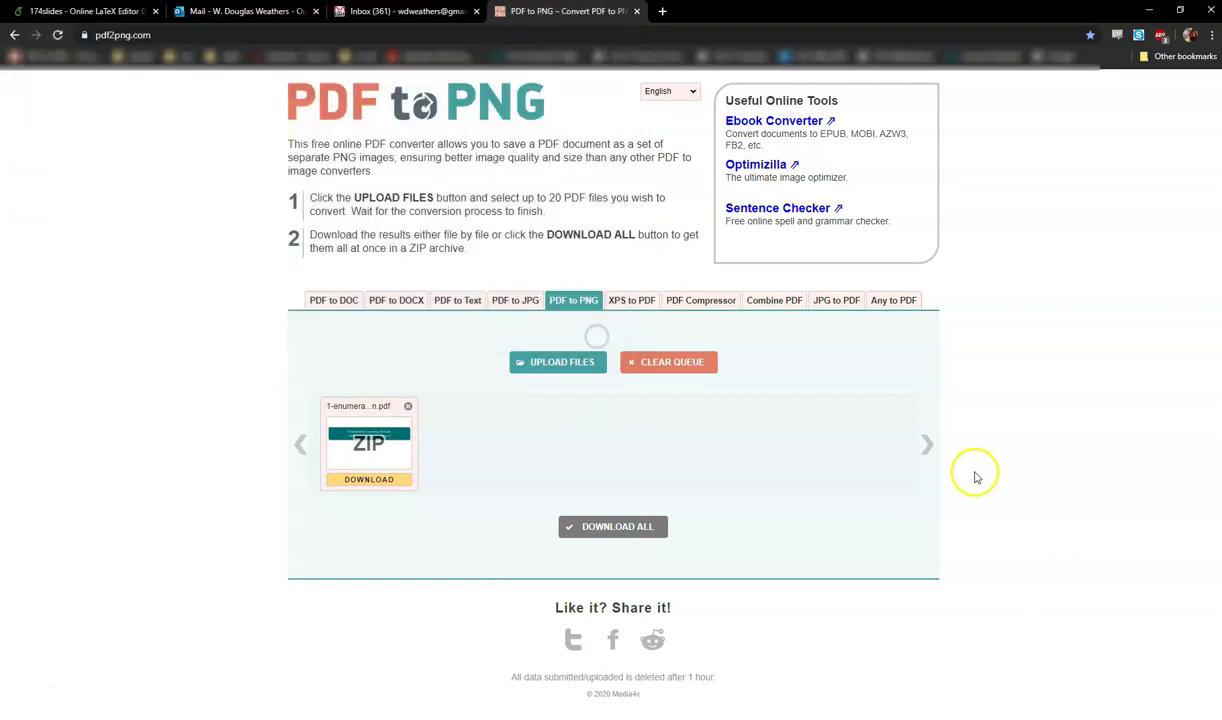
pyautogui.click(1220, 381)
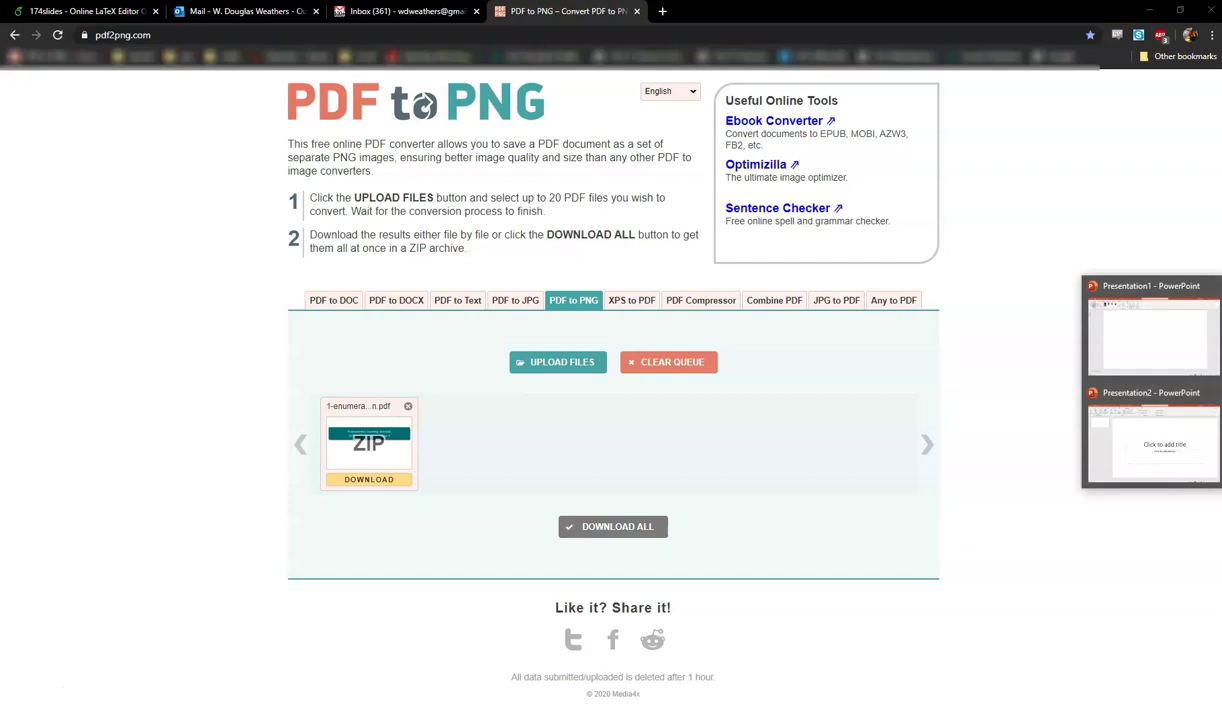
# In Presentation2, start a New Photo Album and add images 1 through 18 from 1-enumeration.
pyautogui.click(1116, 404)
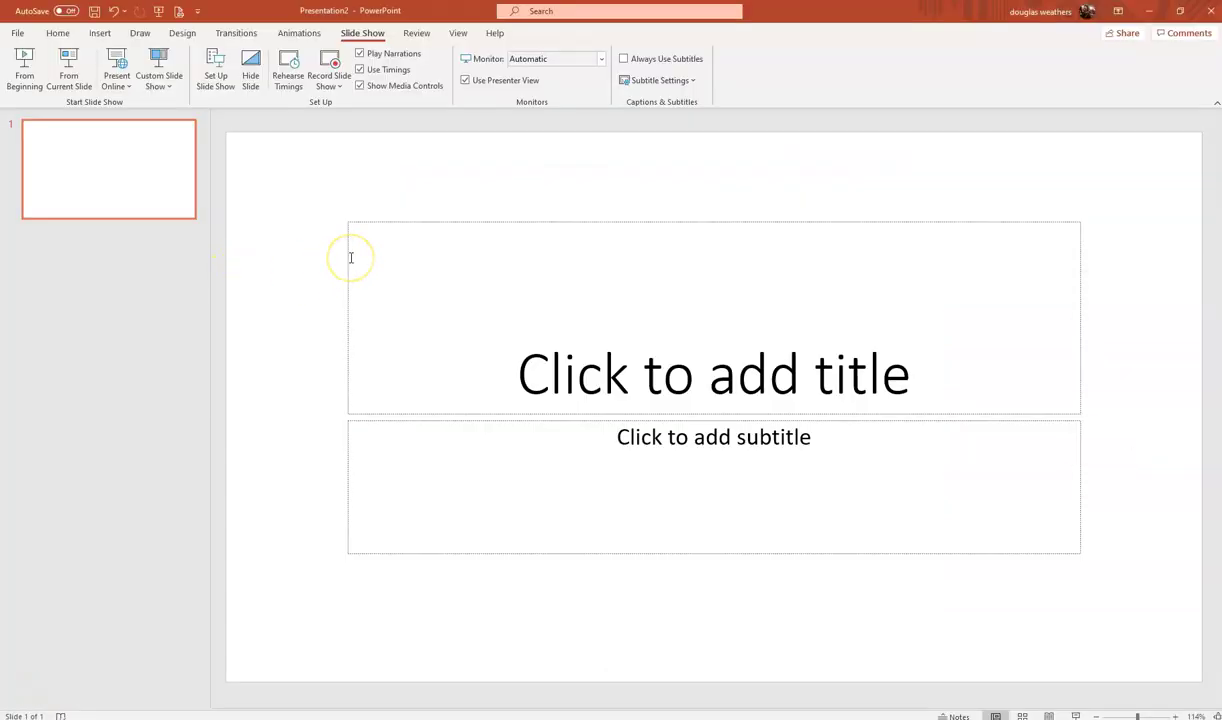
pyautogui.click(101, 34)
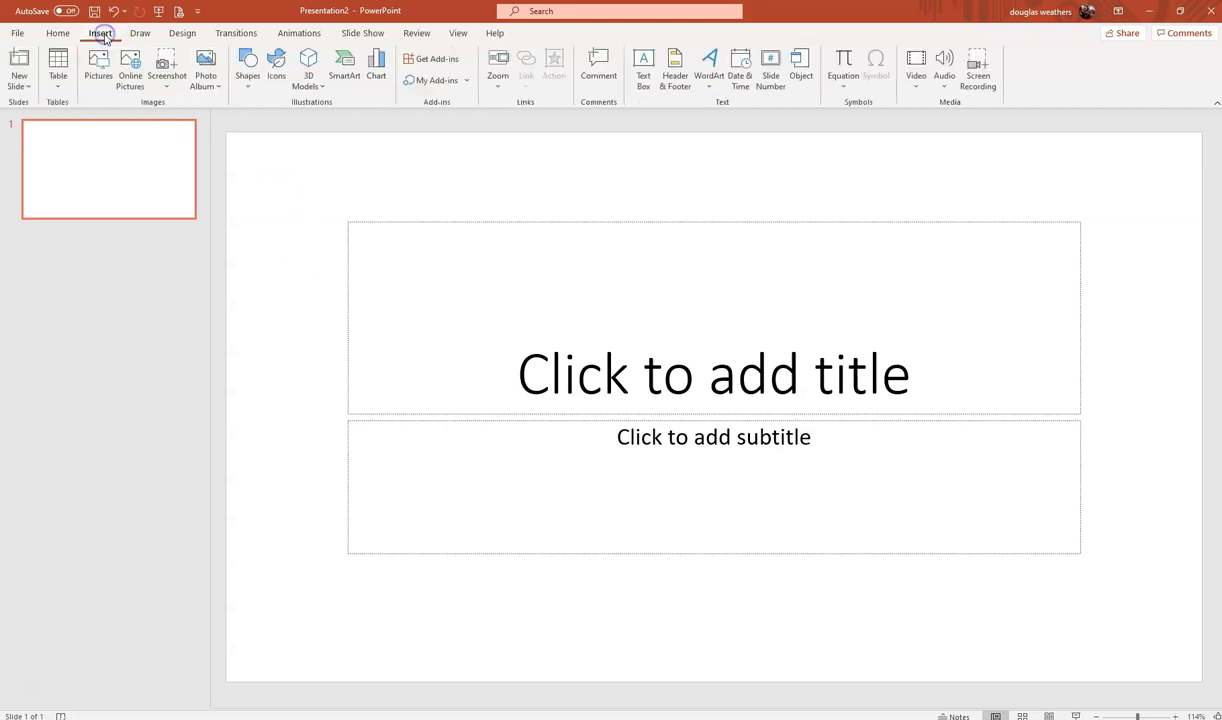
pyautogui.click(217, 87)
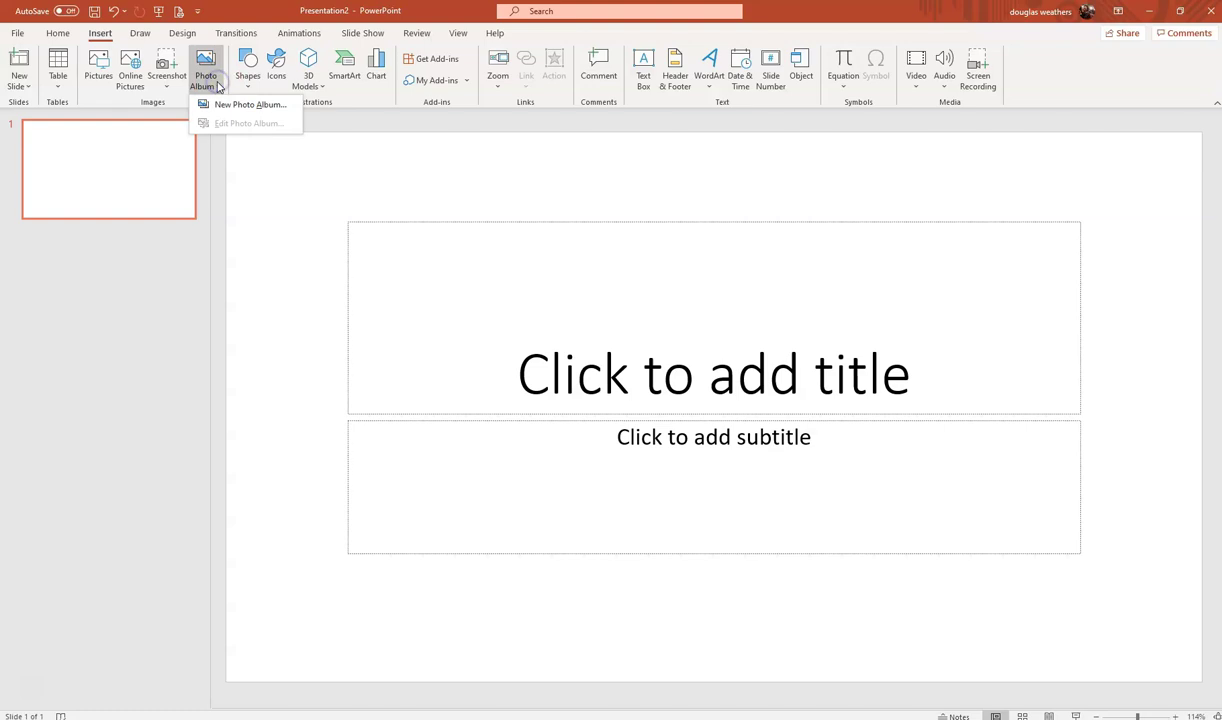
pyautogui.click(224, 106)
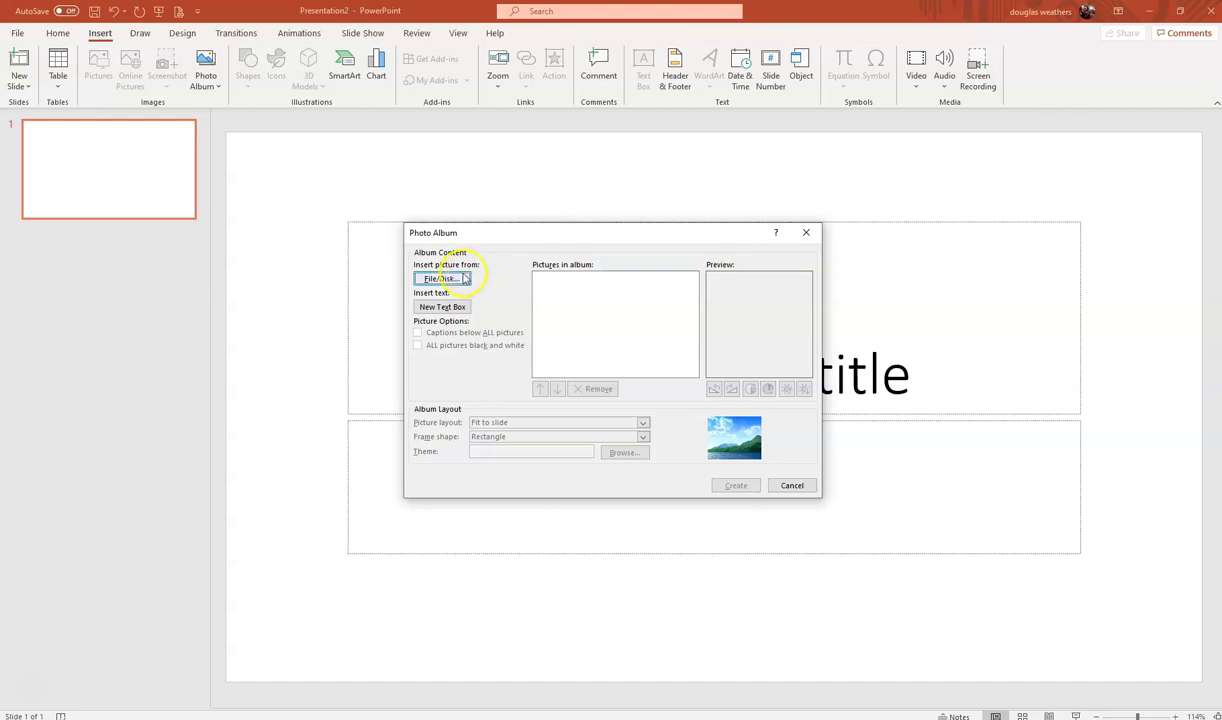
pyautogui.click(443, 279)
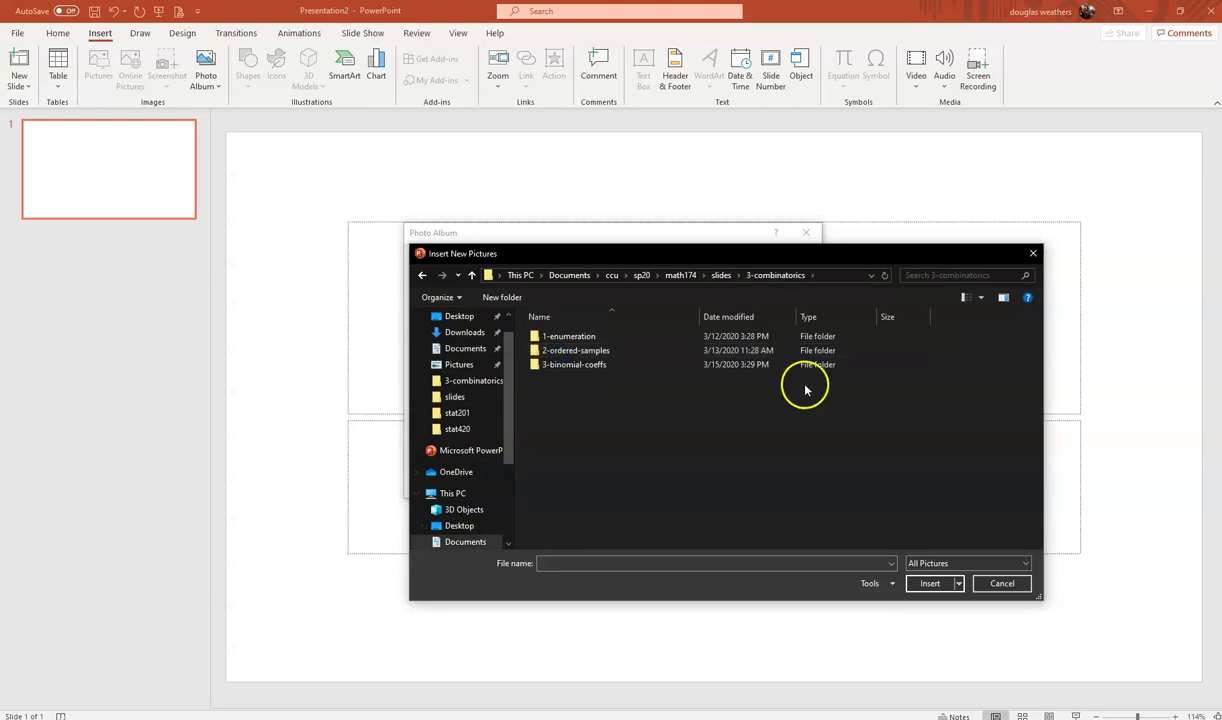
pyautogui.doubleClick(568, 337)
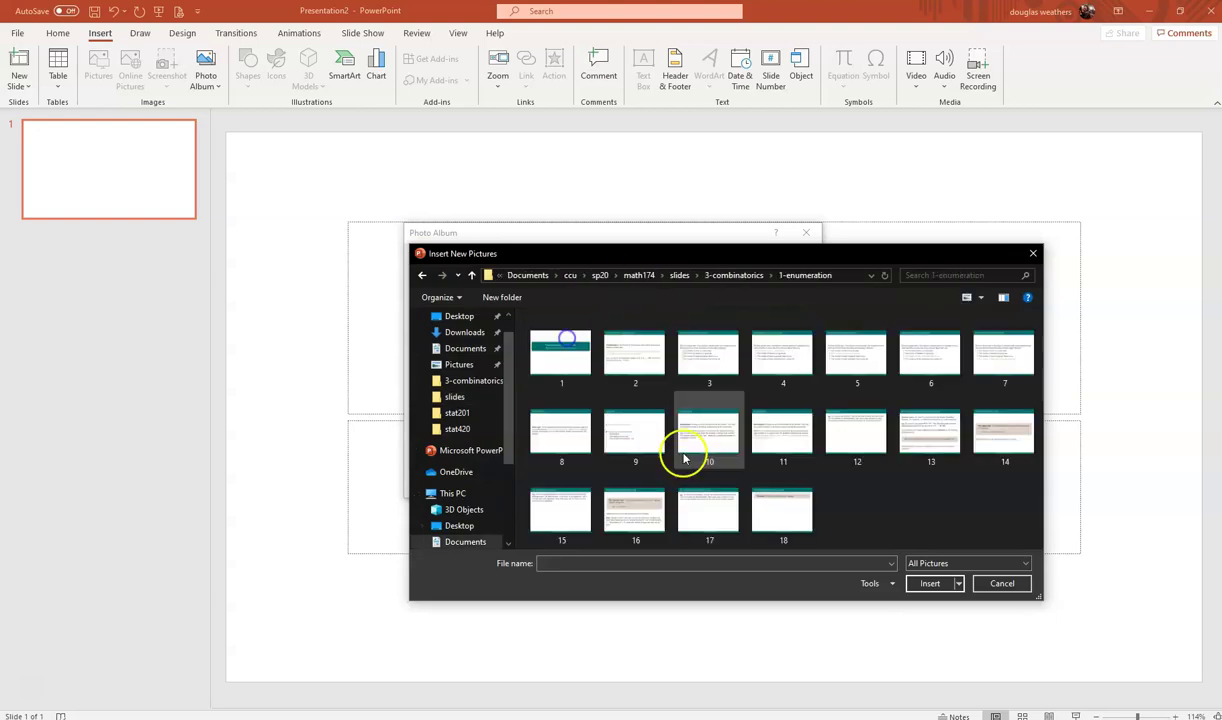
pyautogui.click(555, 352)
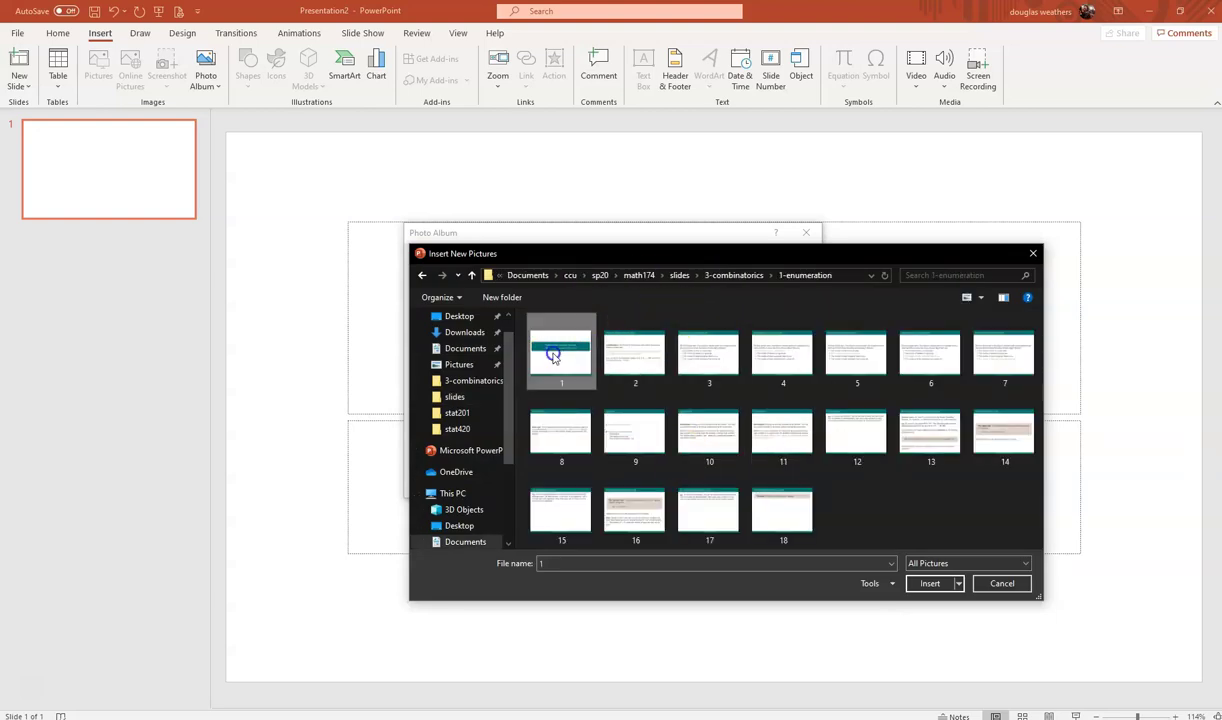
pyautogui.keyDown('shift'); pyautogui.click(797, 518); pyautogui.keyUp('shift')
pyautogui.click(925, 583)
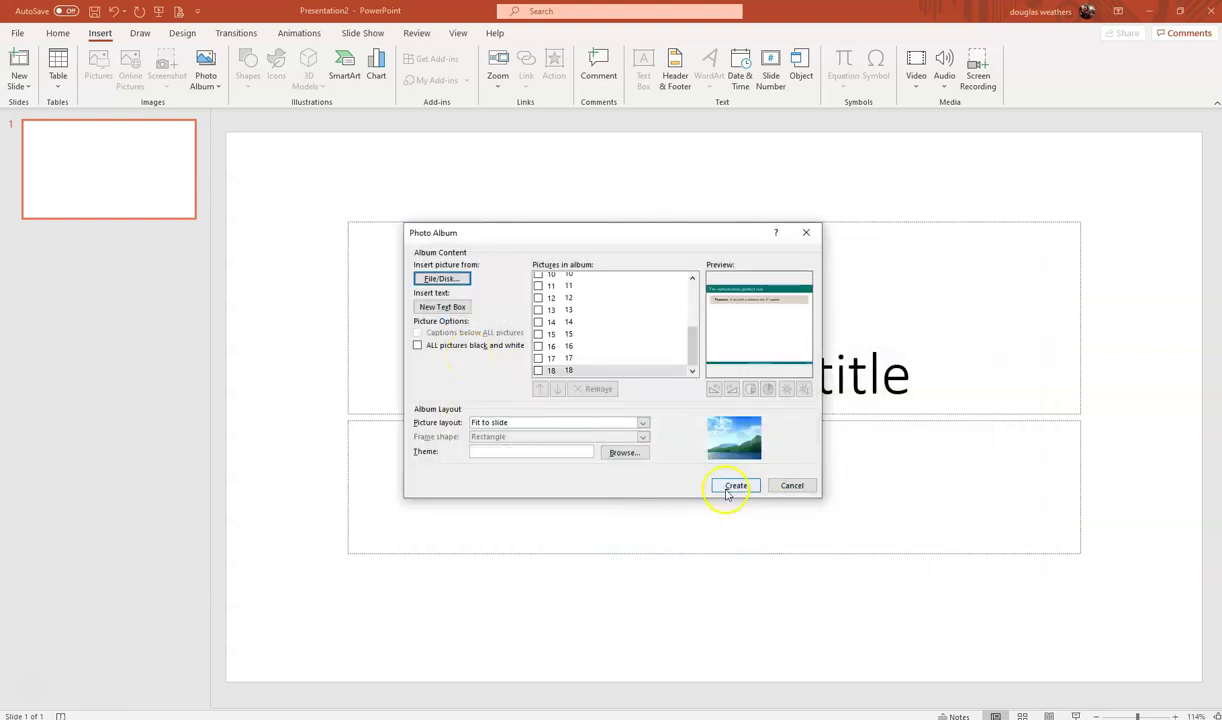
# Create the photo album, preview the first imported slides, and delete its title slide.
pyautogui.click(720, 487)
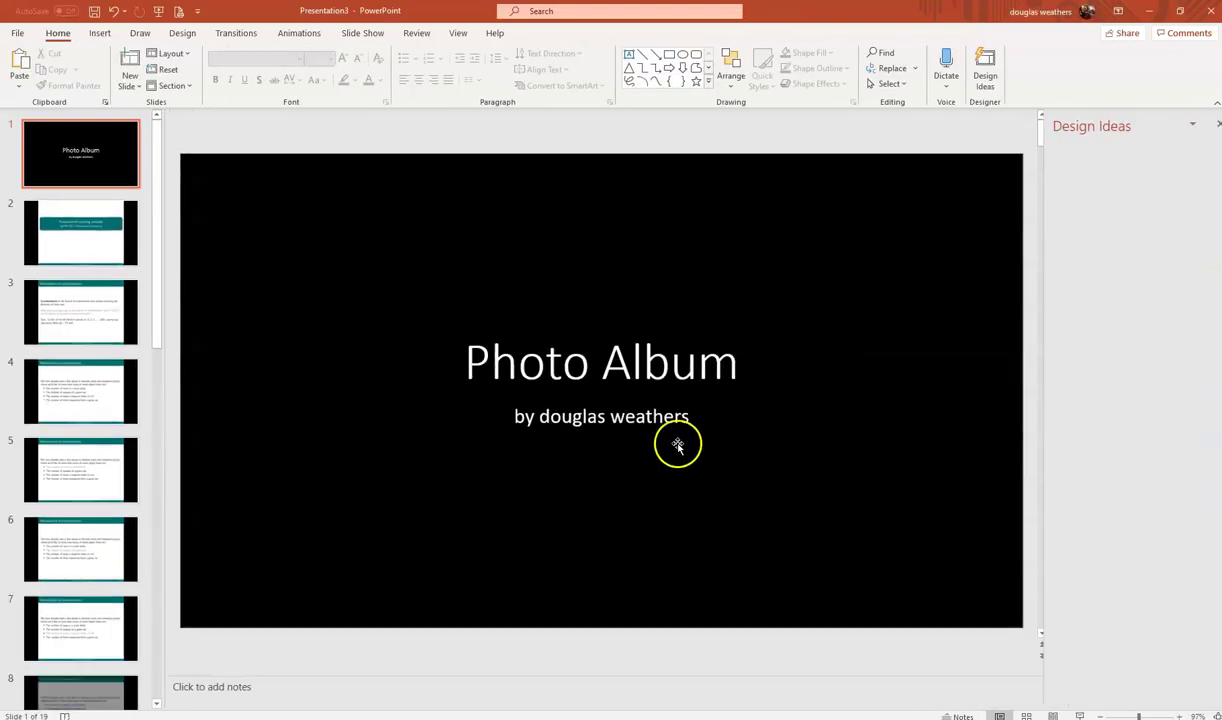
pyautogui.click(109, 240)
pyautogui.click(101, 305)
pyautogui.click(95, 369)
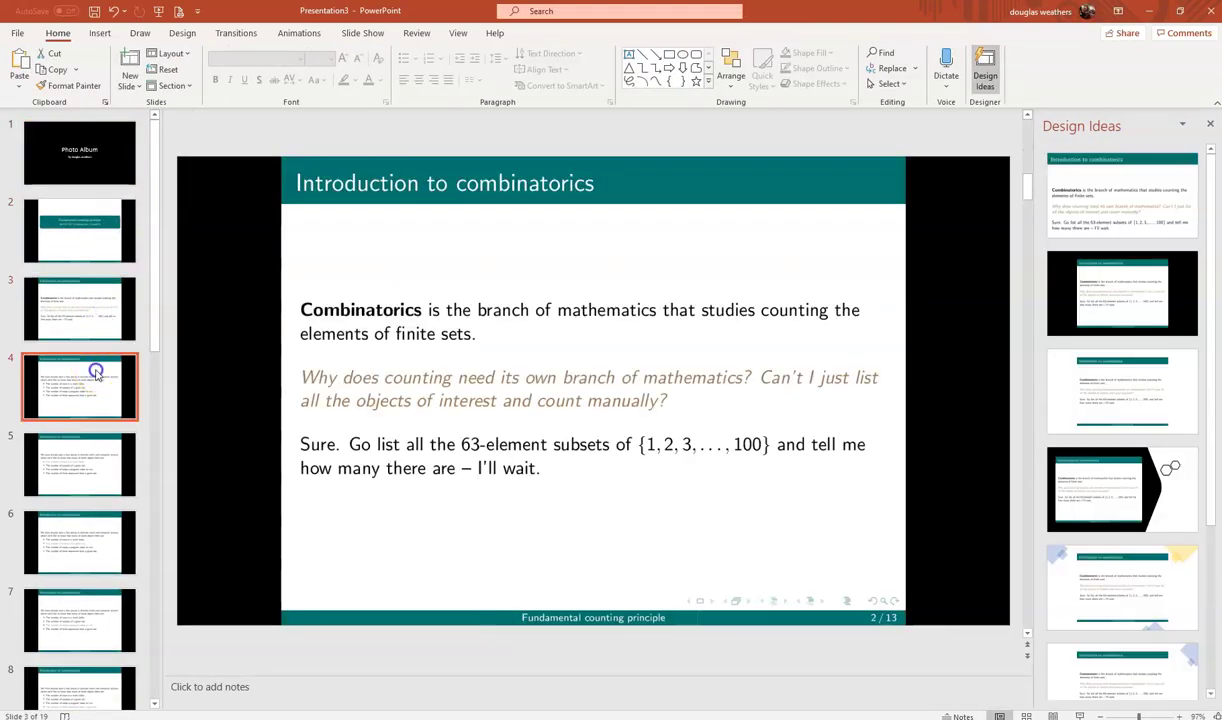
pyautogui.click(82, 163)
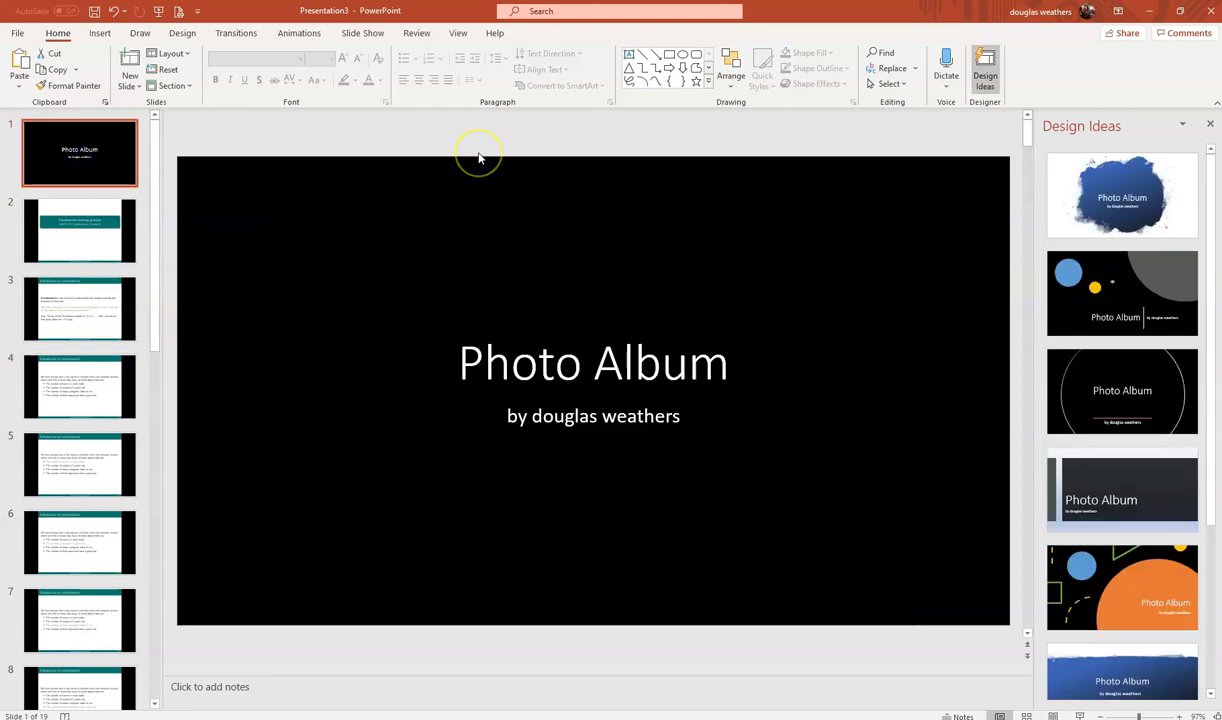
pyautogui.press('Delete')
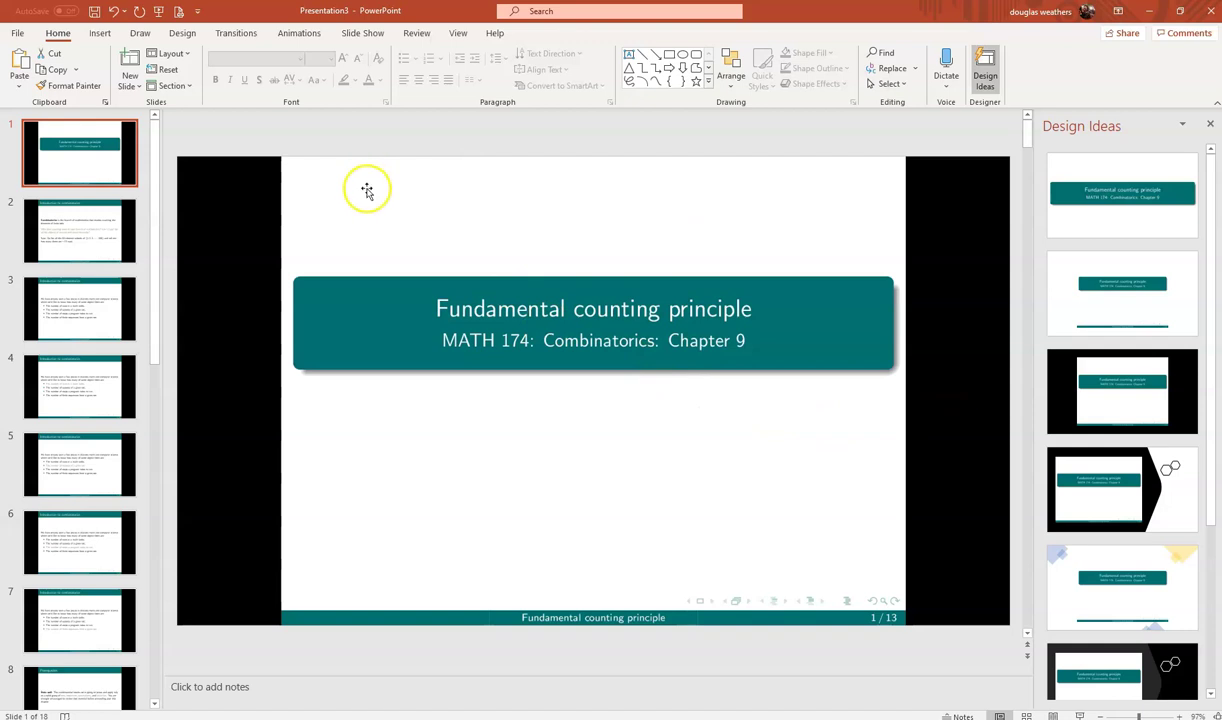
# Step through slides 2 to 7 as the counting bullets appear, then return to slide 1.
pyautogui.click(82, 229)
pyautogui.click(87, 314)
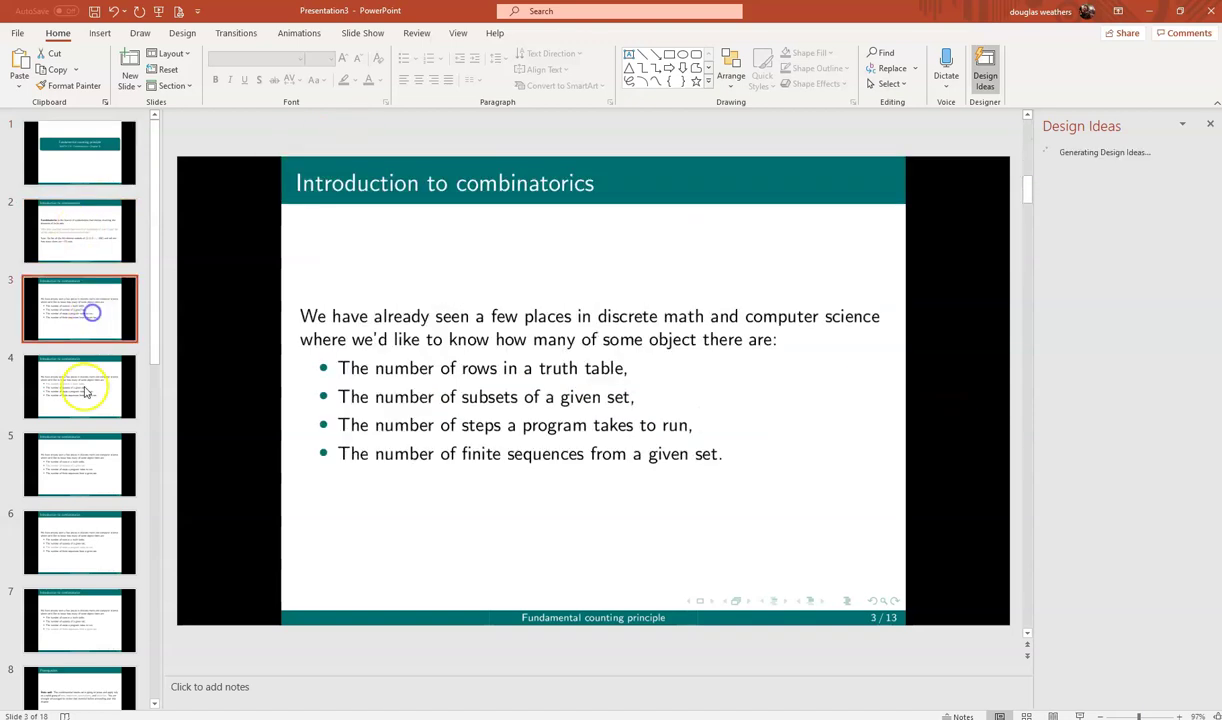
pyautogui.click(84, 386)
pyautogui.click(104, 451)
pyautogui.scroll(-1, 90, 450)
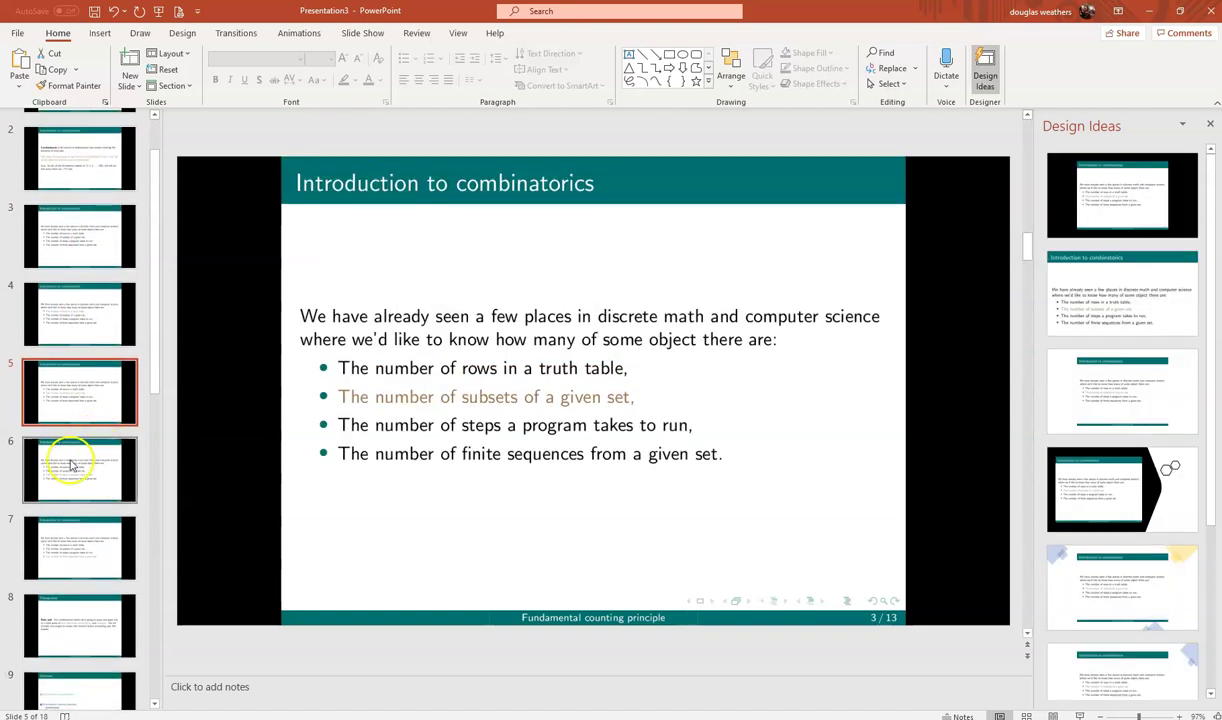
pyautogui.click(70, 460)
pyautogui.scroll(-1, 82, 505)
pyautogui.click(80, 495)
pyautogui.scroll(2, 76, 477)
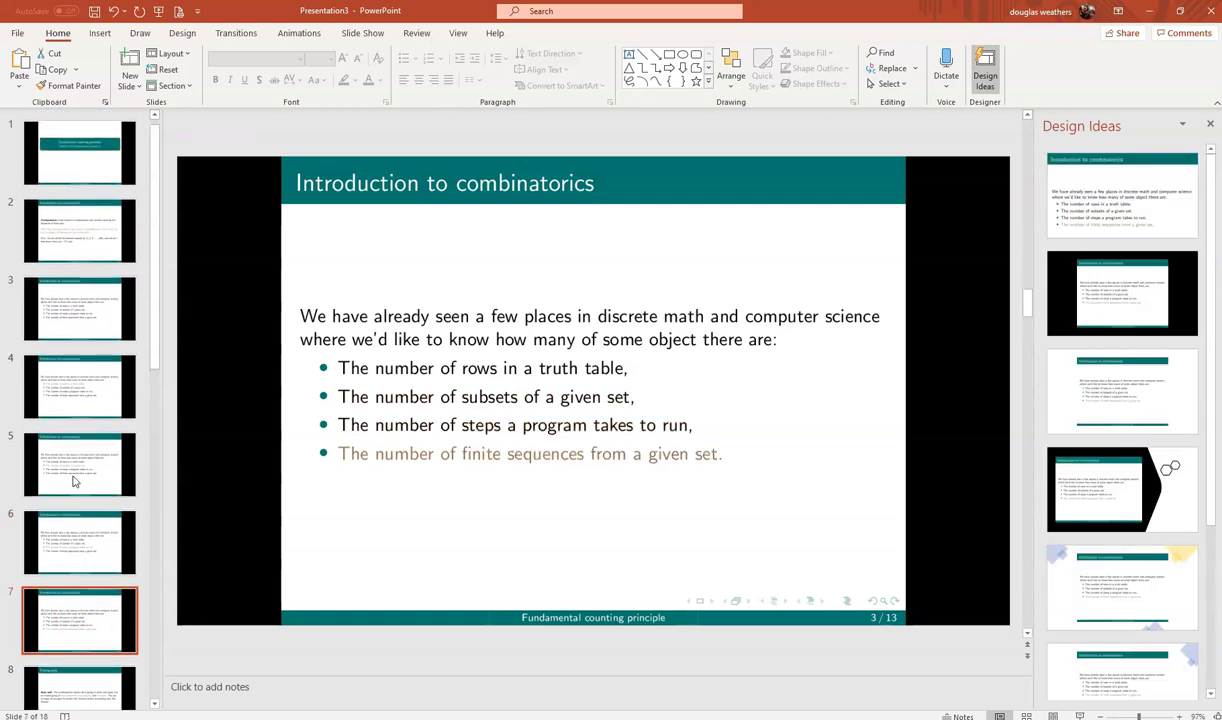
pyautogui.click(99, 156)
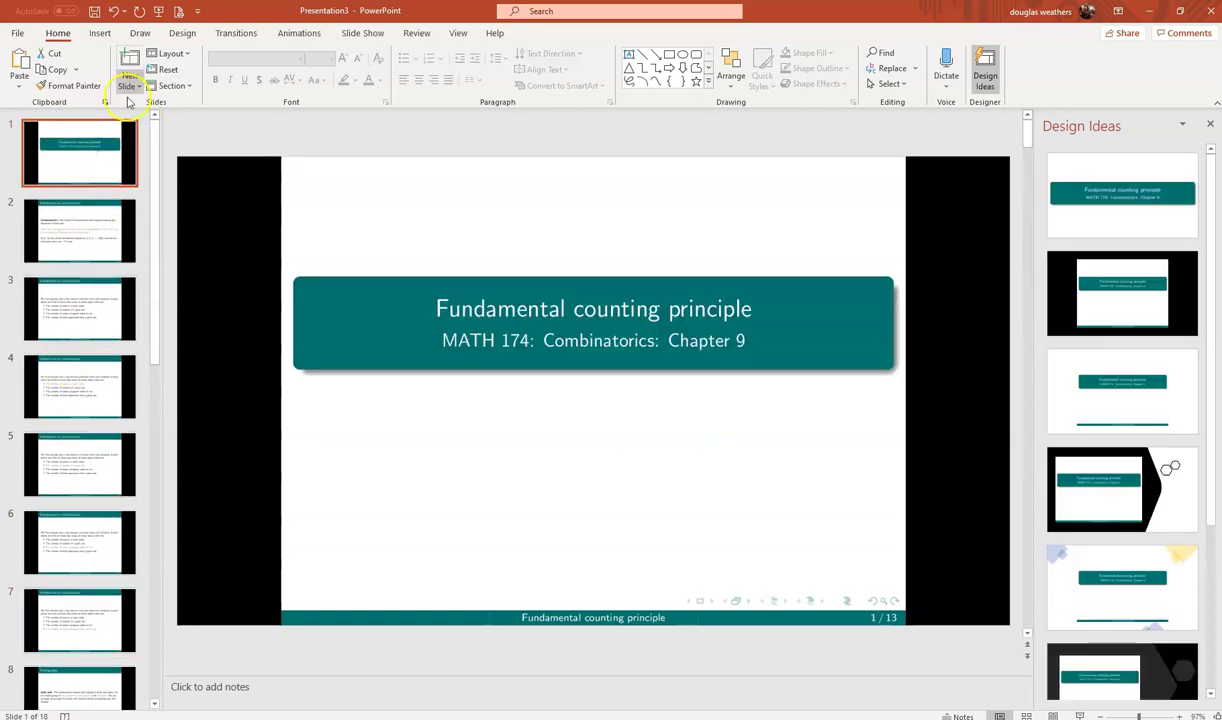
# Insert a new slide after the title slide and give it a white background.
pyautogui.click(130, 60)
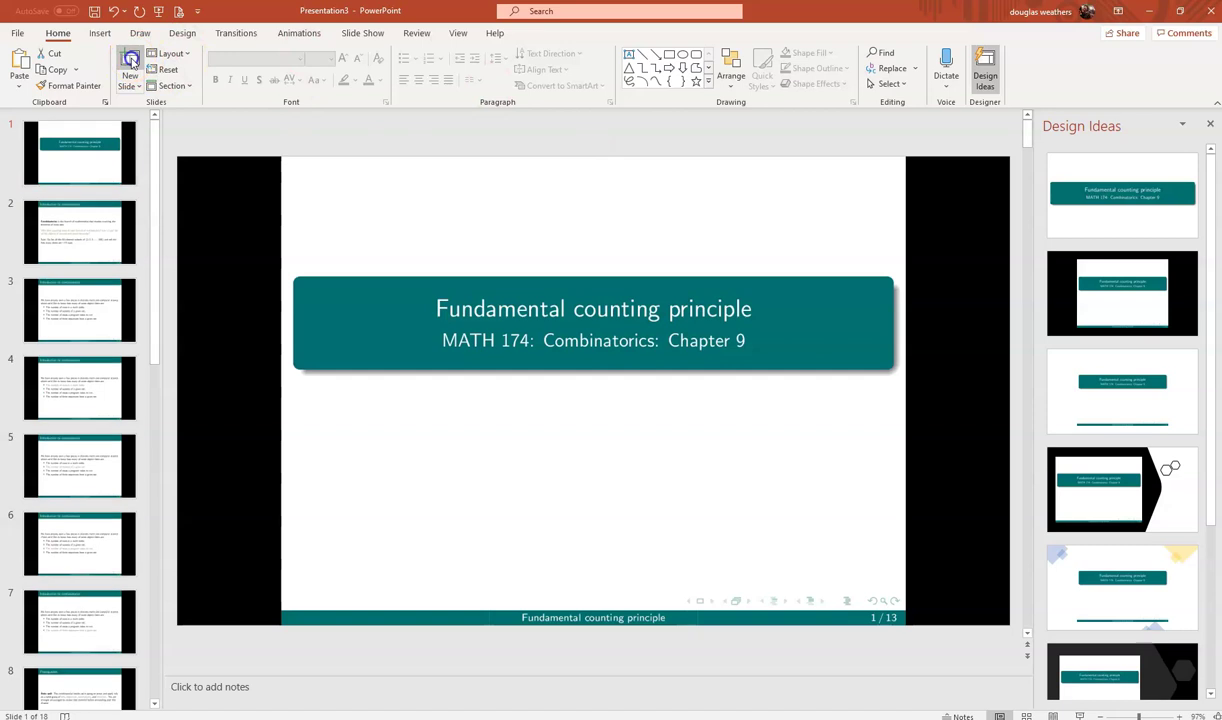
pyautogui.rightClick(356, 250)
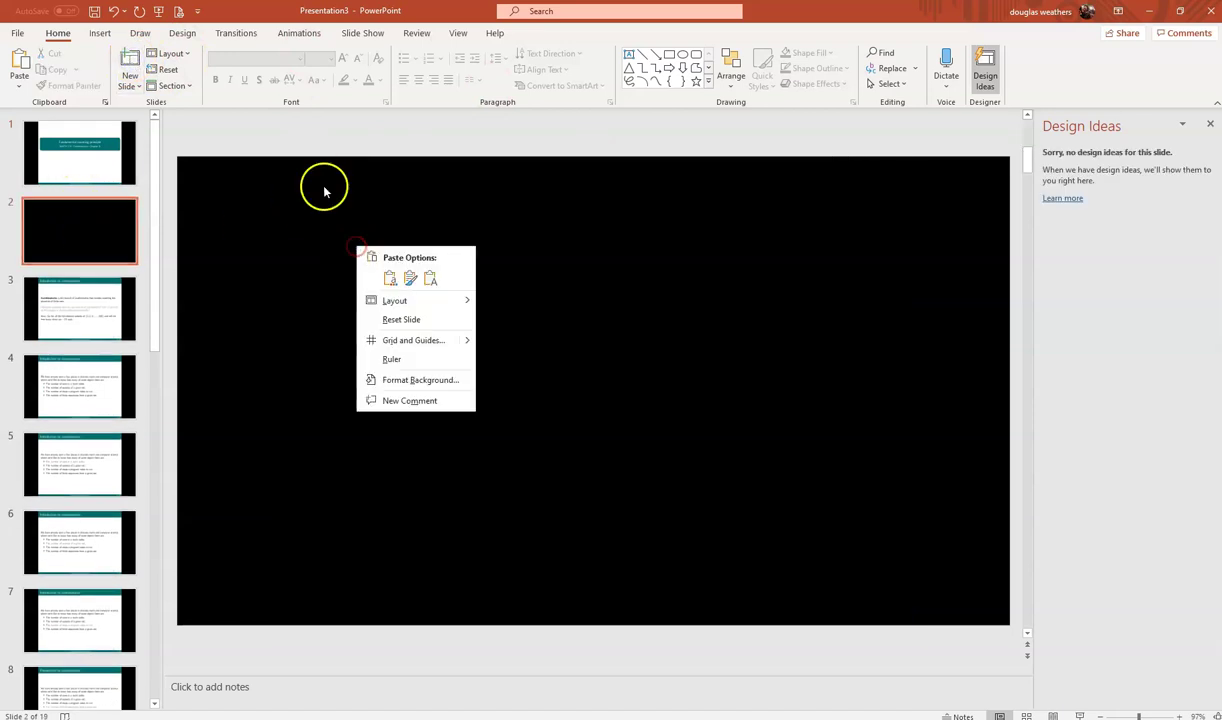
pyautogui.moveTo(437, 304)
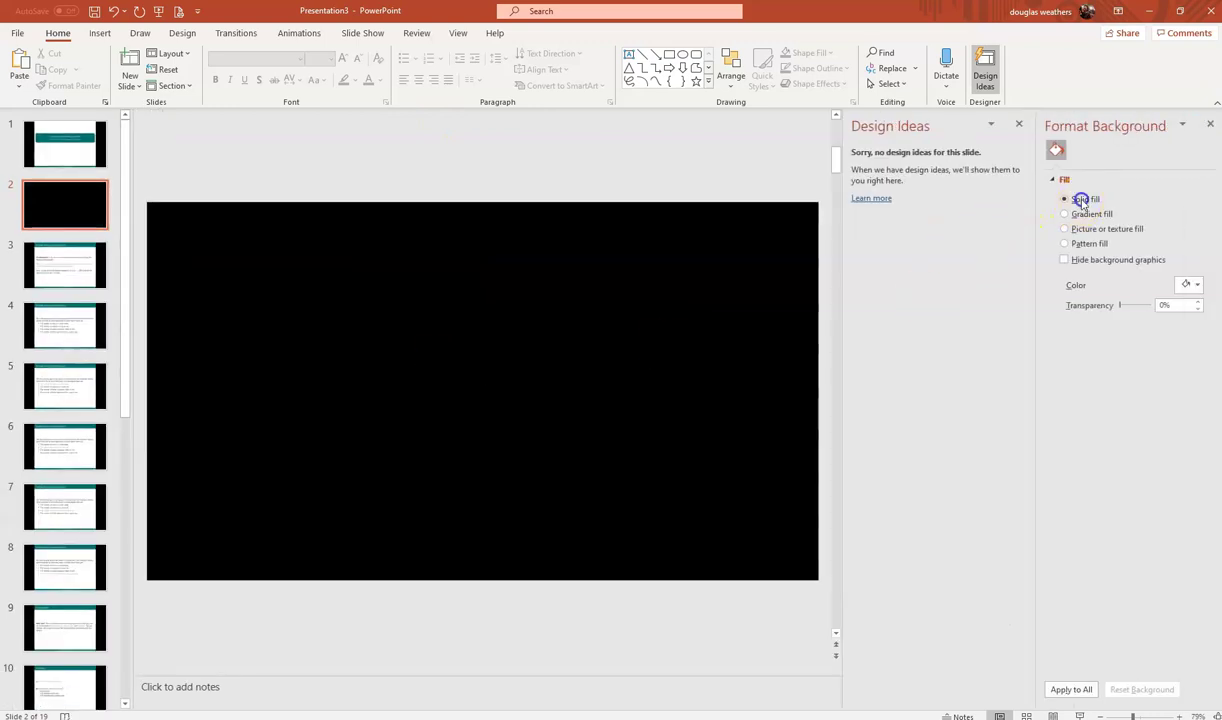
pyautogui.click(1185, 285)
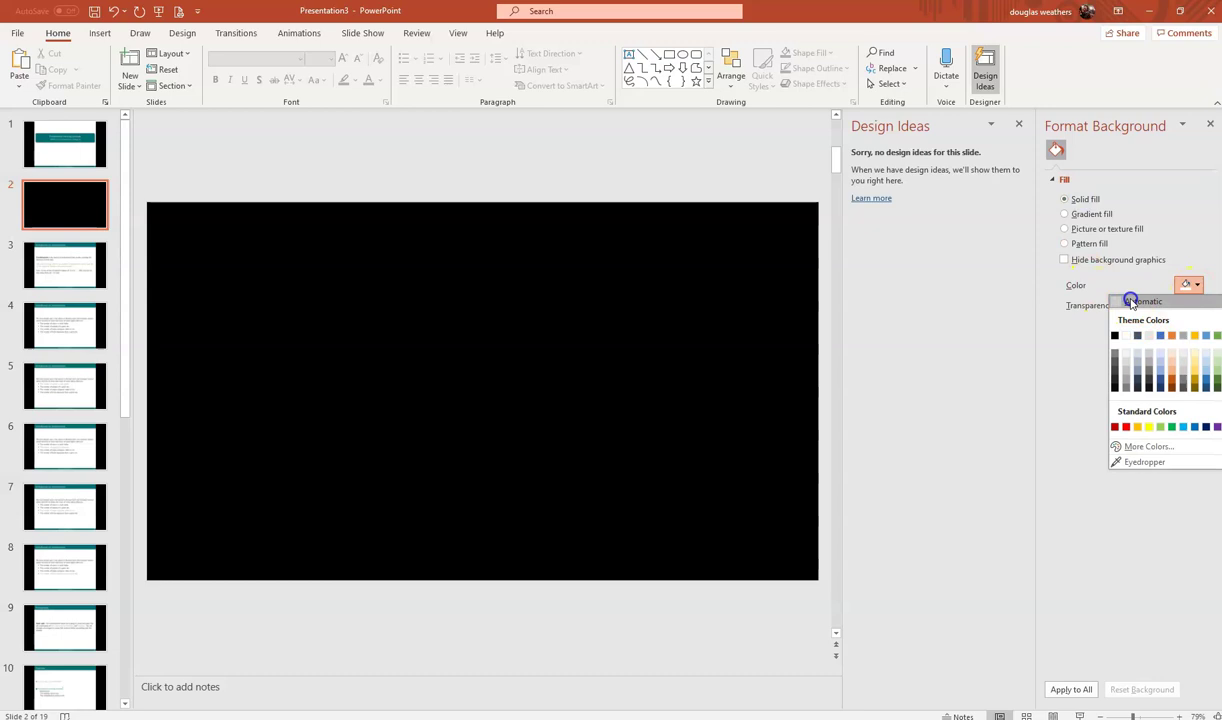
pyautogui.click(1181, 285)
pyautogui.click(1183, 286)
pyautogui.click(1116, 335)
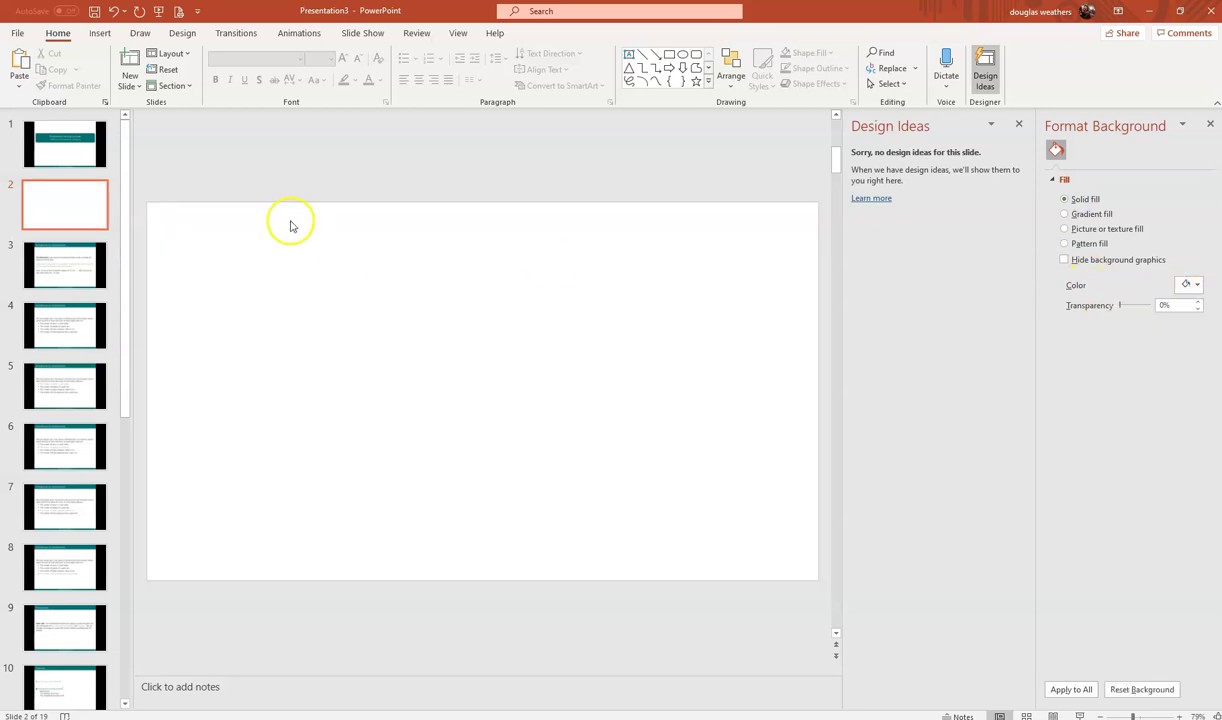
# Add a text box with dark text reading 'Example: What is 3+5?'.
pyautogui.click(100, 33)
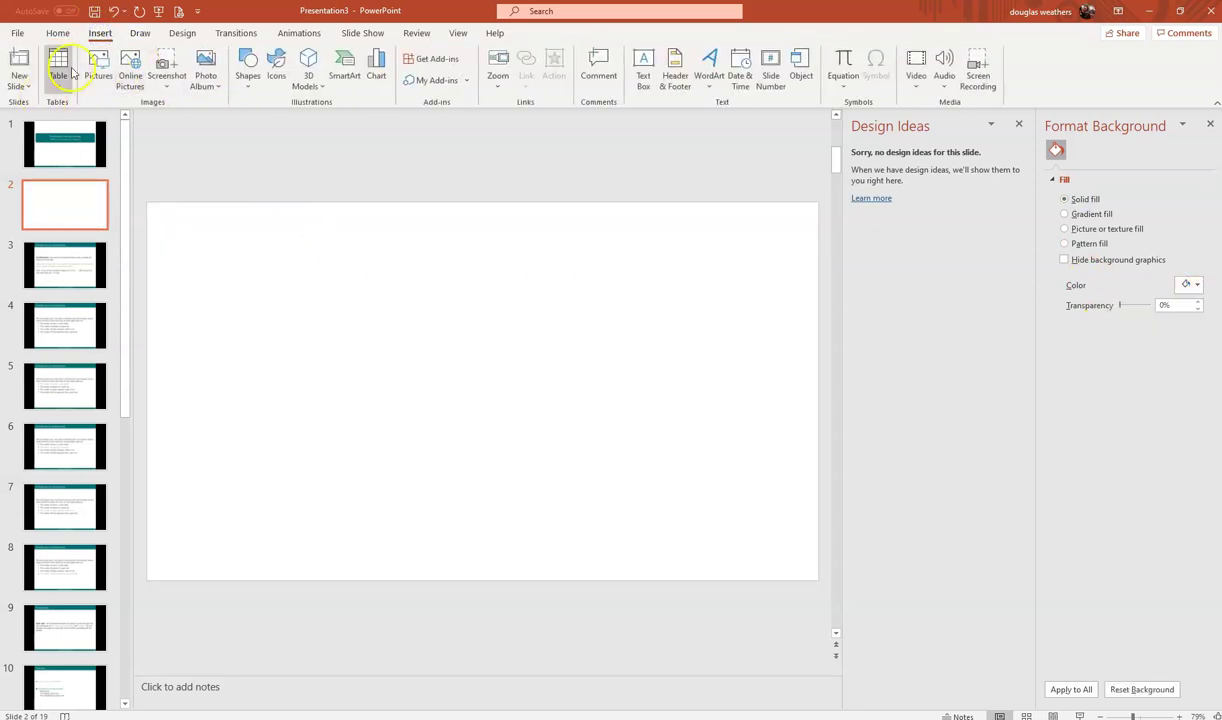
pyautogui.click(647, 67)
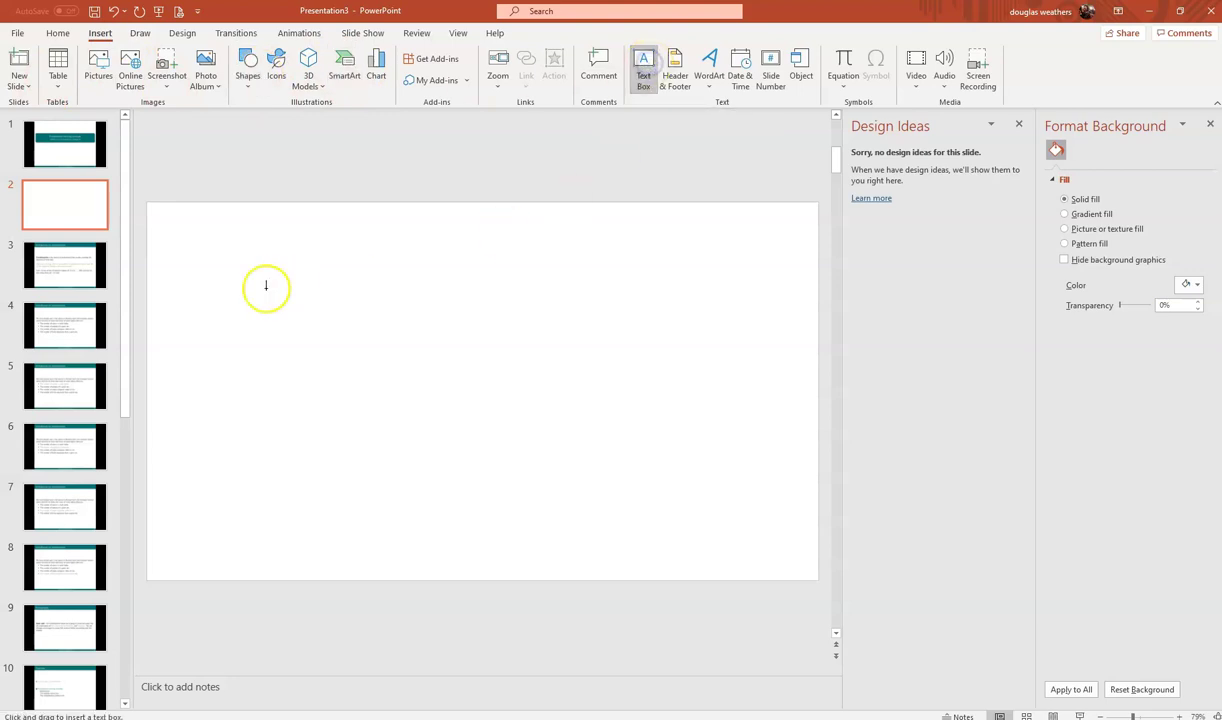
pyautogui.click(228, 246)
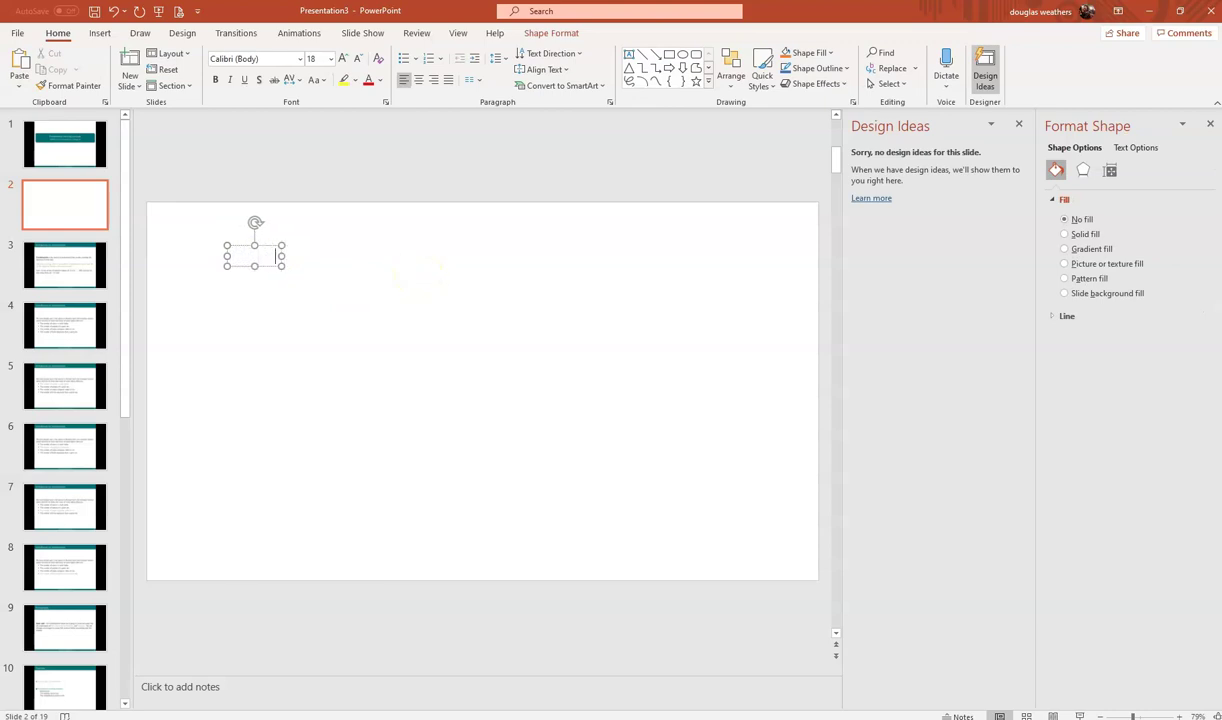
pyautogui.hotkey('ctrl', 'a')
pyautogui.click(262, 96)
pyautogui.click(379, 81)
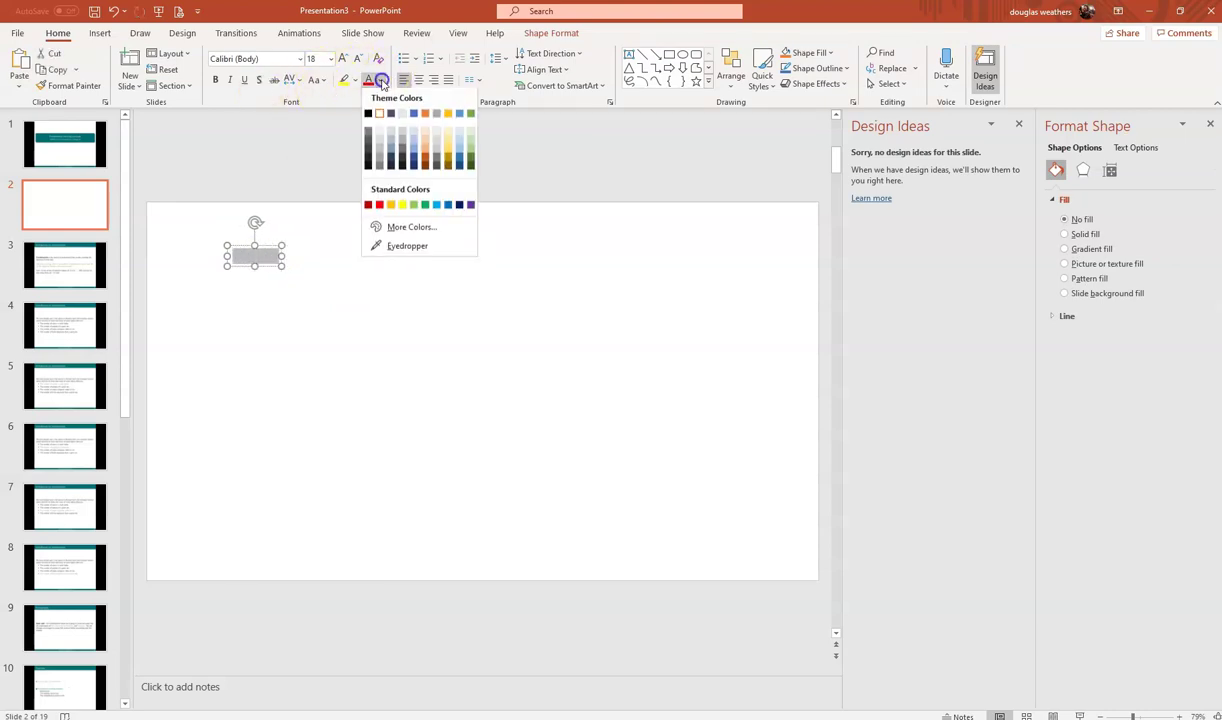
pyautogui.click(369, 114)
pyautogui.click(326, 203)
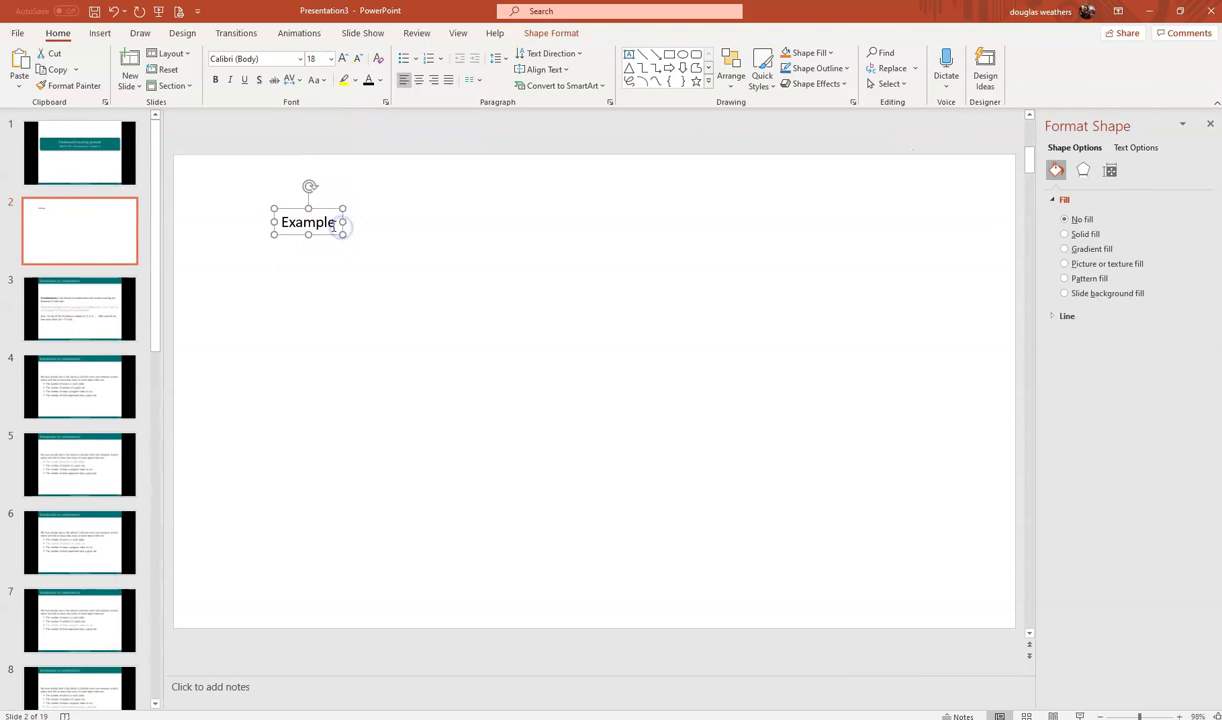
pyautogui.click(335, 225)
pyautogui.write(': What is 3+5?')
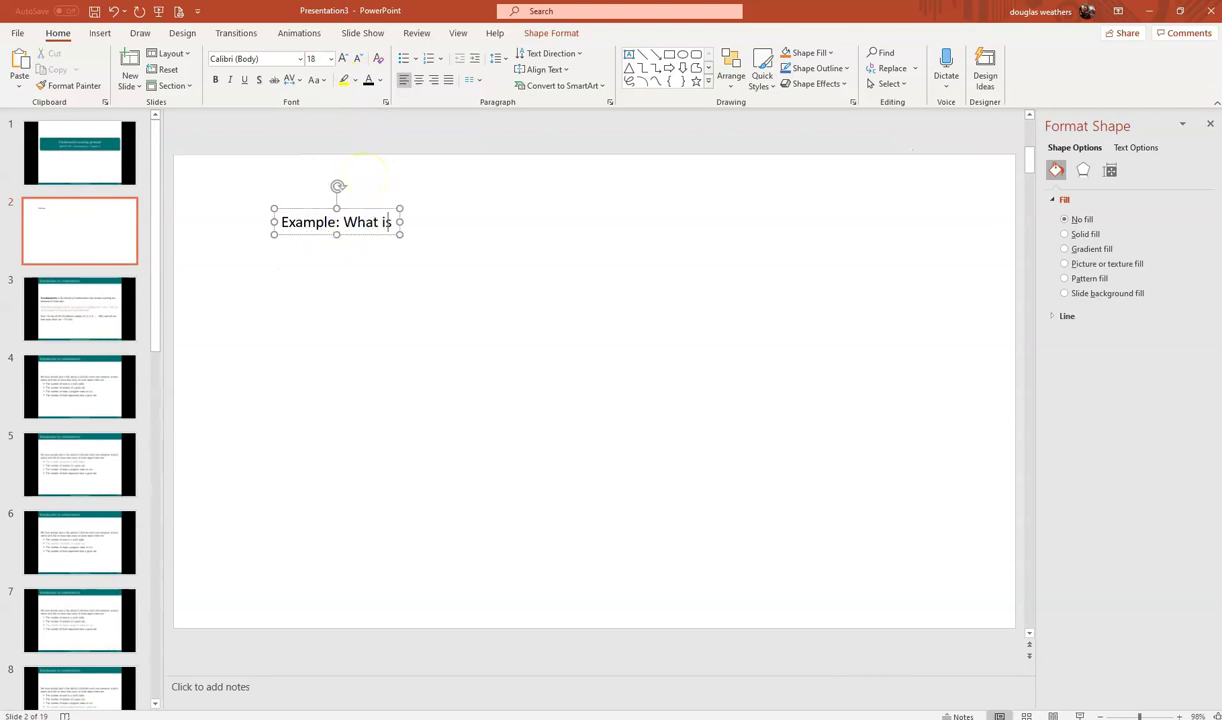
pyautogui.click(365, 265)
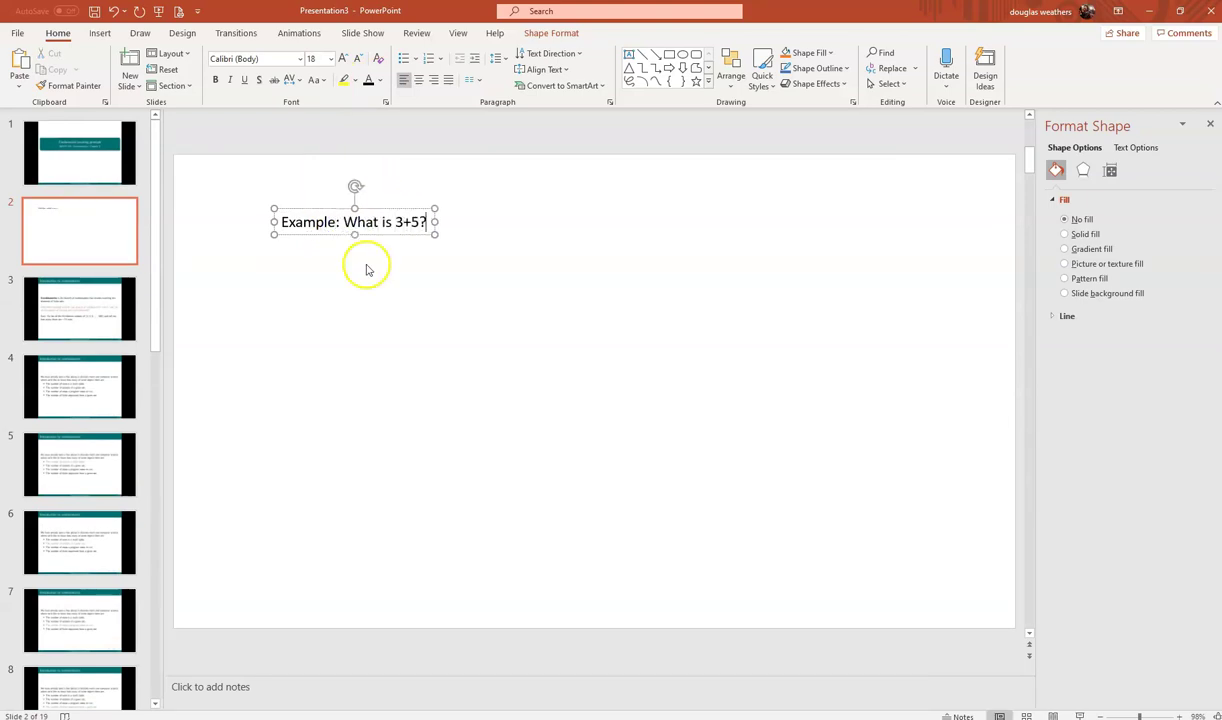
pyautogui.click(406, 401)
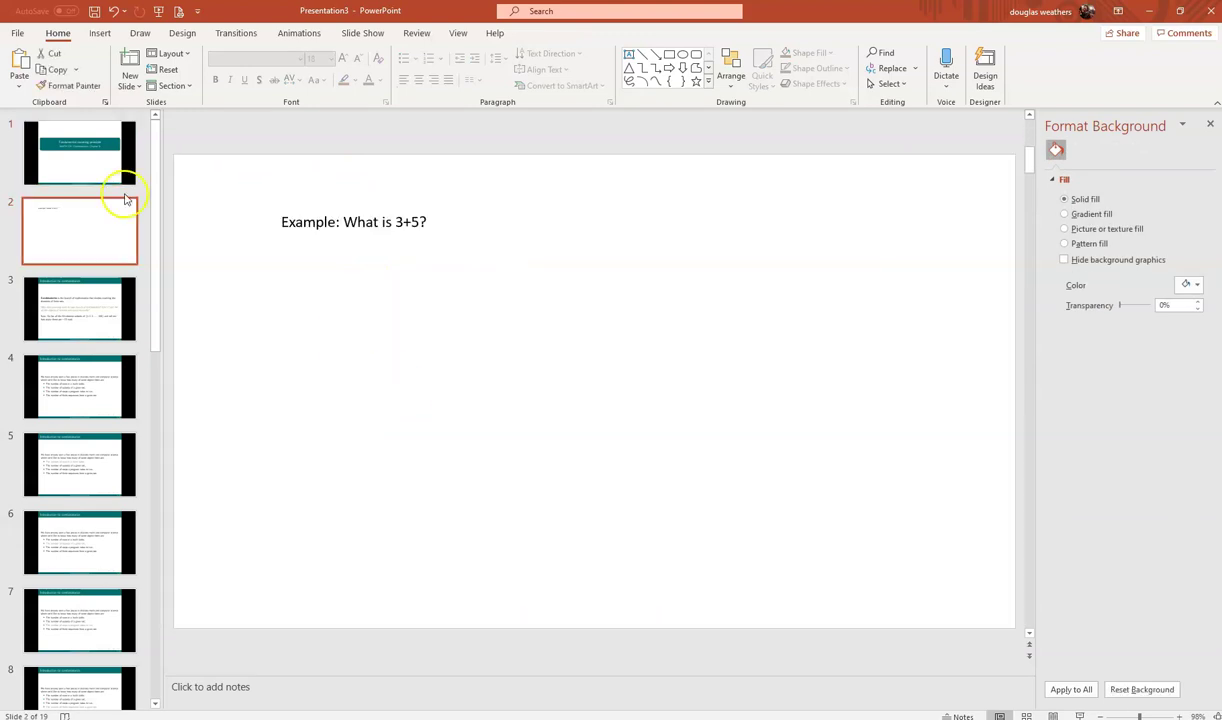
# From the title slide, choose Record Slide Show > Record from Beginning.
pyautogui.click(74, 150)
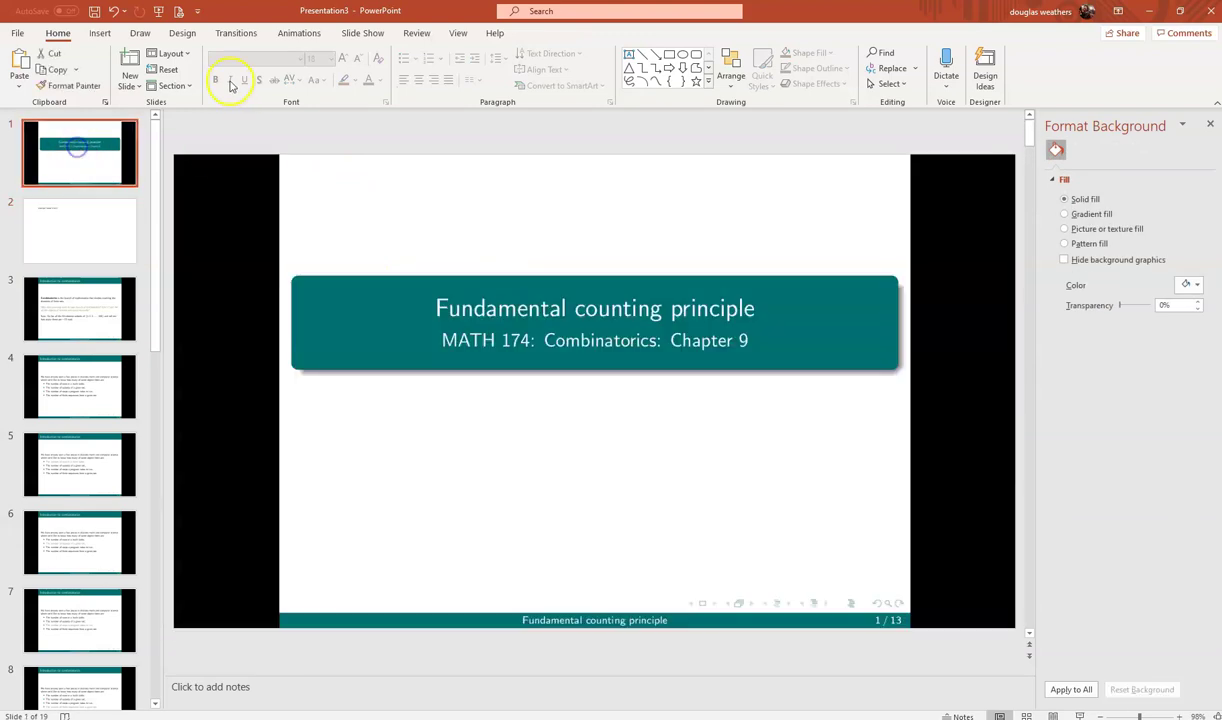
pyautogui.click(357, 36)
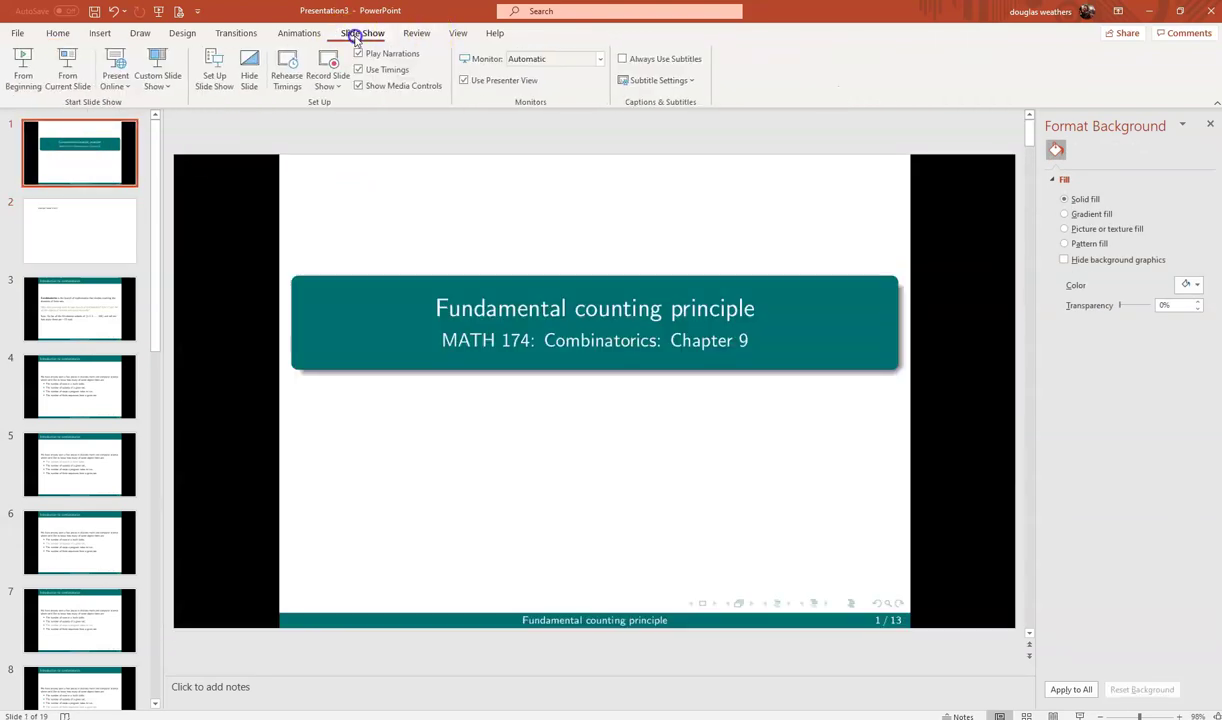
pyautogui.click(333, 84)
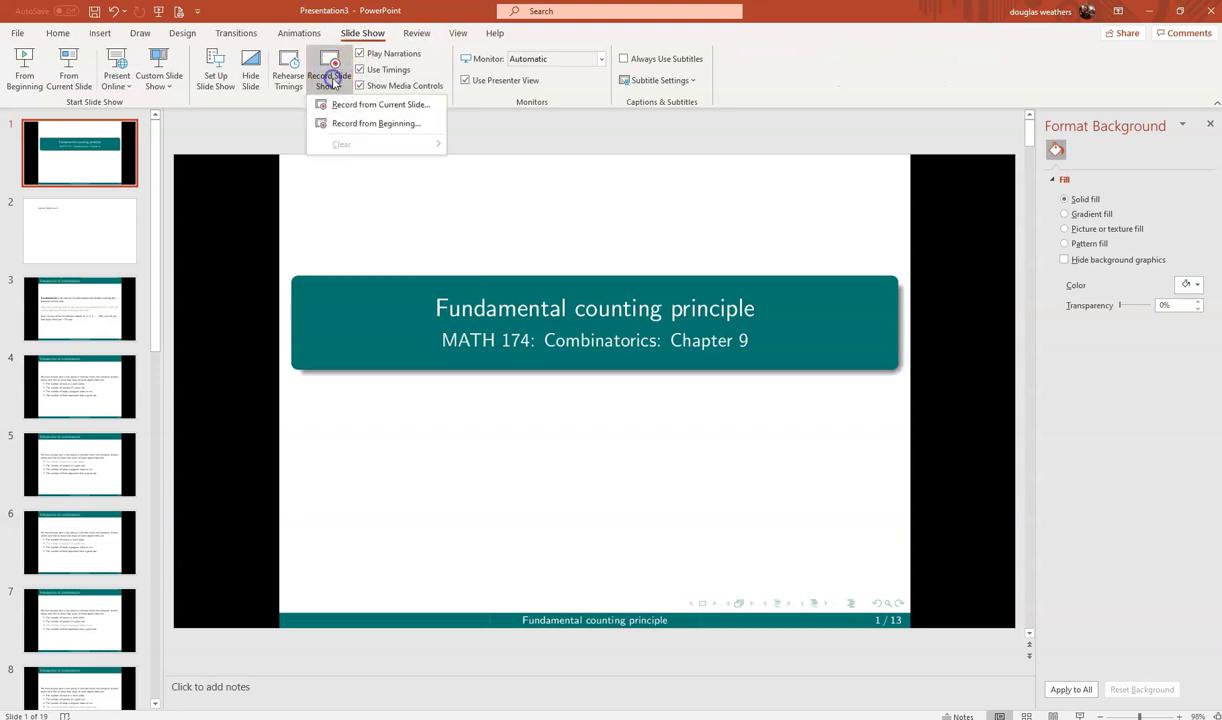
pyautogui.click(376, 126)
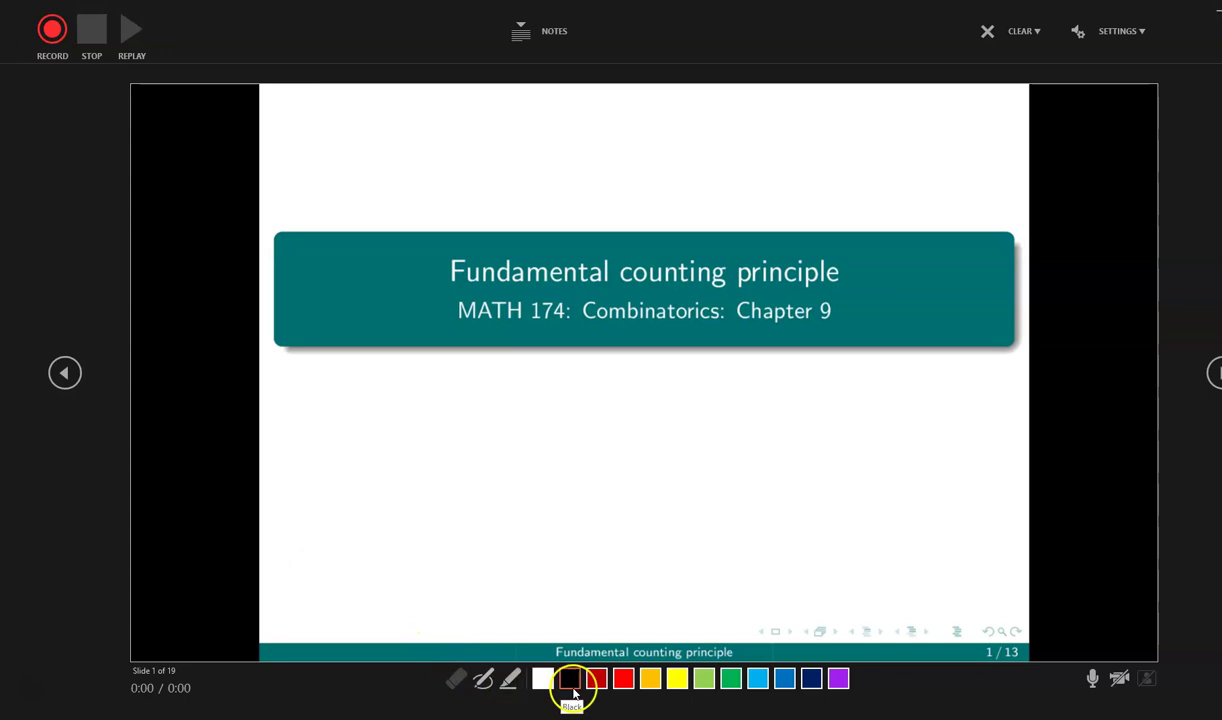
# Select the Pen tool and start recording on the title slide.
pyautogui.click(483, 679)
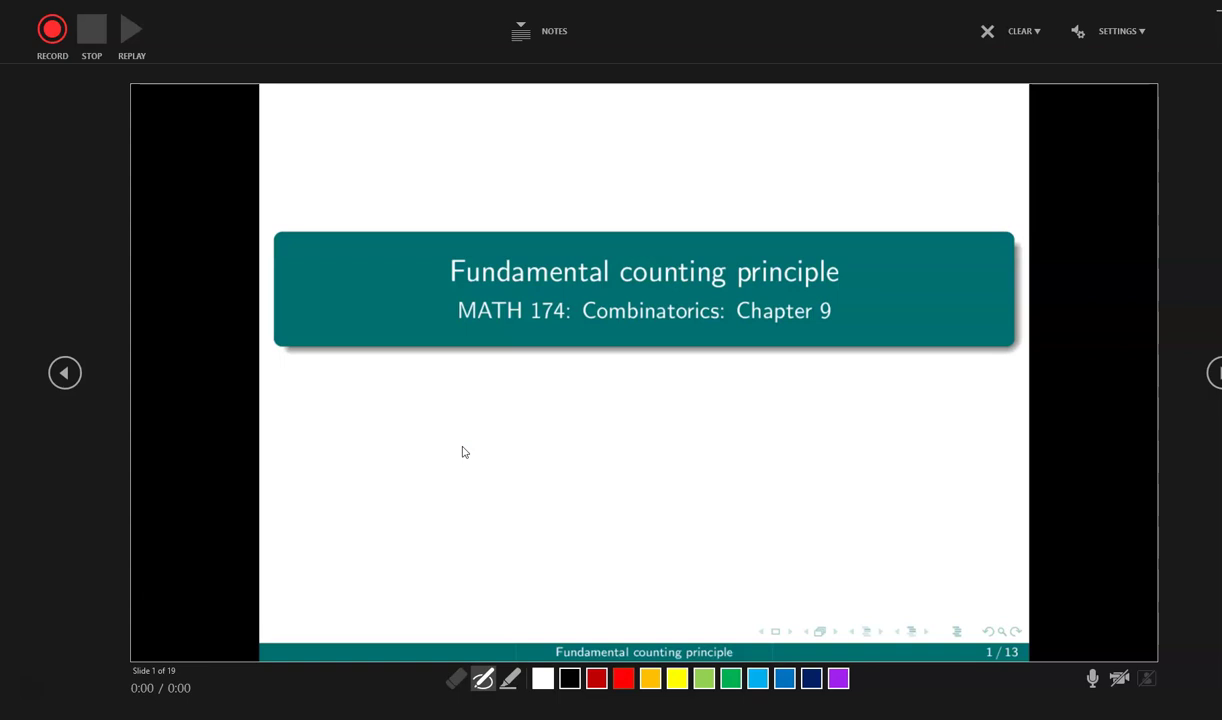
pyautogui.click(46, 34)
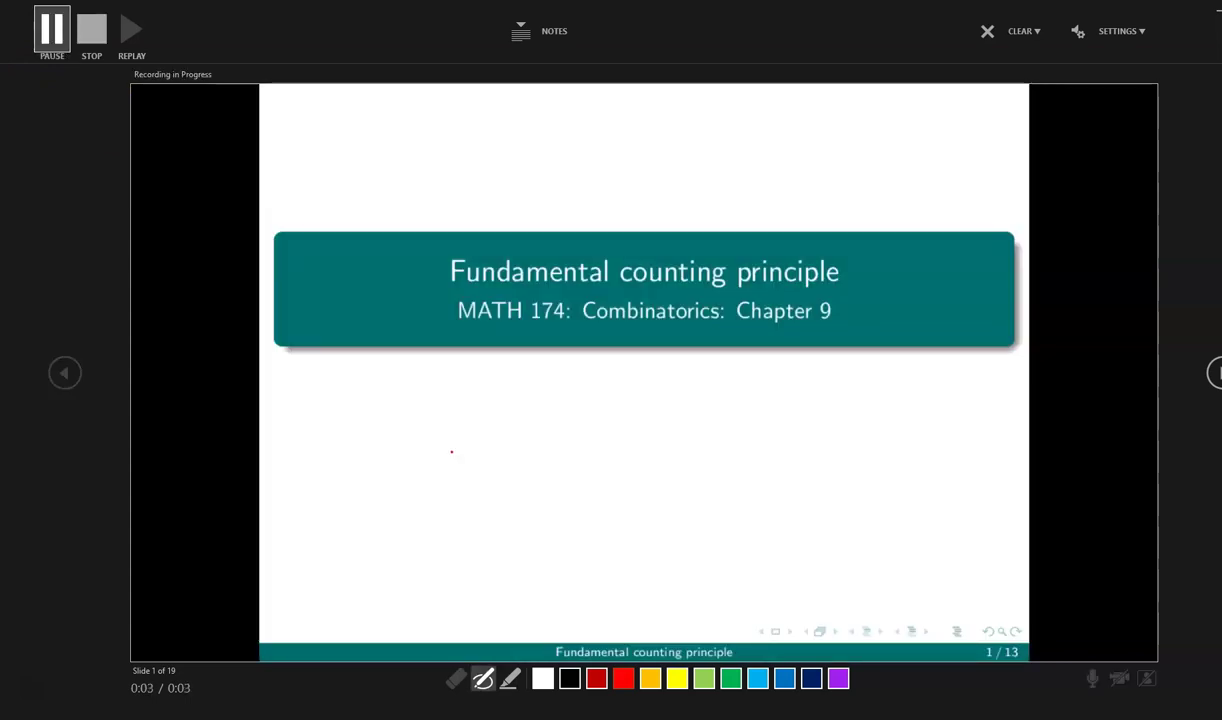
# Write 'I can draw on this.' in red ink on the title slide, then advance to slide 2.
pyautogui.moveTo(390, 370); pyautogui.dragTo(392, 420)
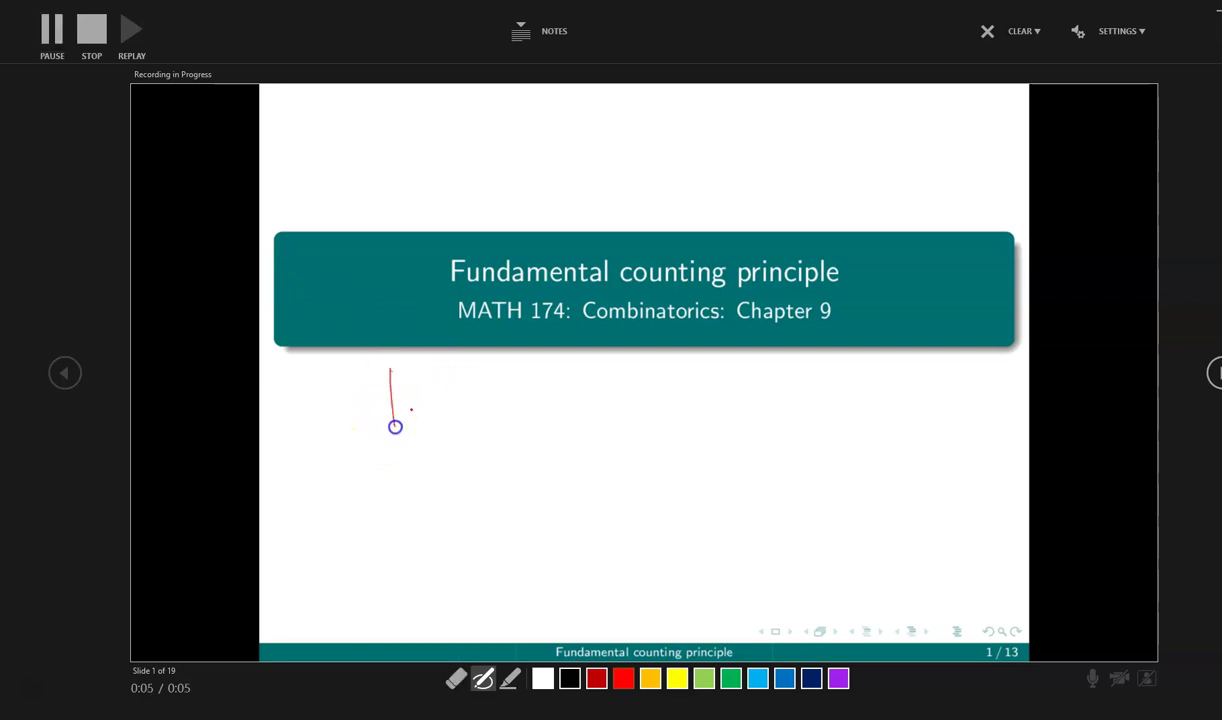
pyautogui.moveTo(460, 390)
pyautogui.mouseDown()
pyautogui.moveTo(458, 406)
pyautogui.moveTo(505, 409)
pyautogui.moveTo(556, 390)
pyautogui.mouseUp()
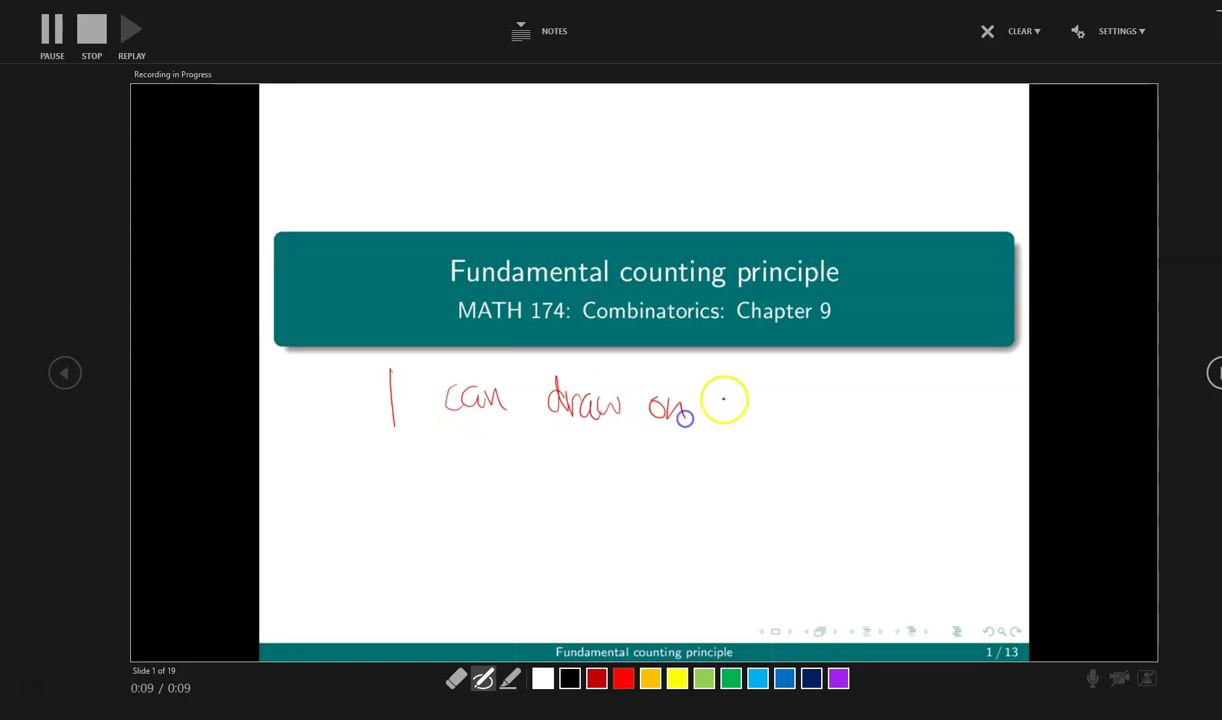
pyautogui.moveTo(728, 378); pyautogui.dragTo(730, 410)
pyautogui.moveTo(740, 388); pyautogui.dragTo(717, 393)
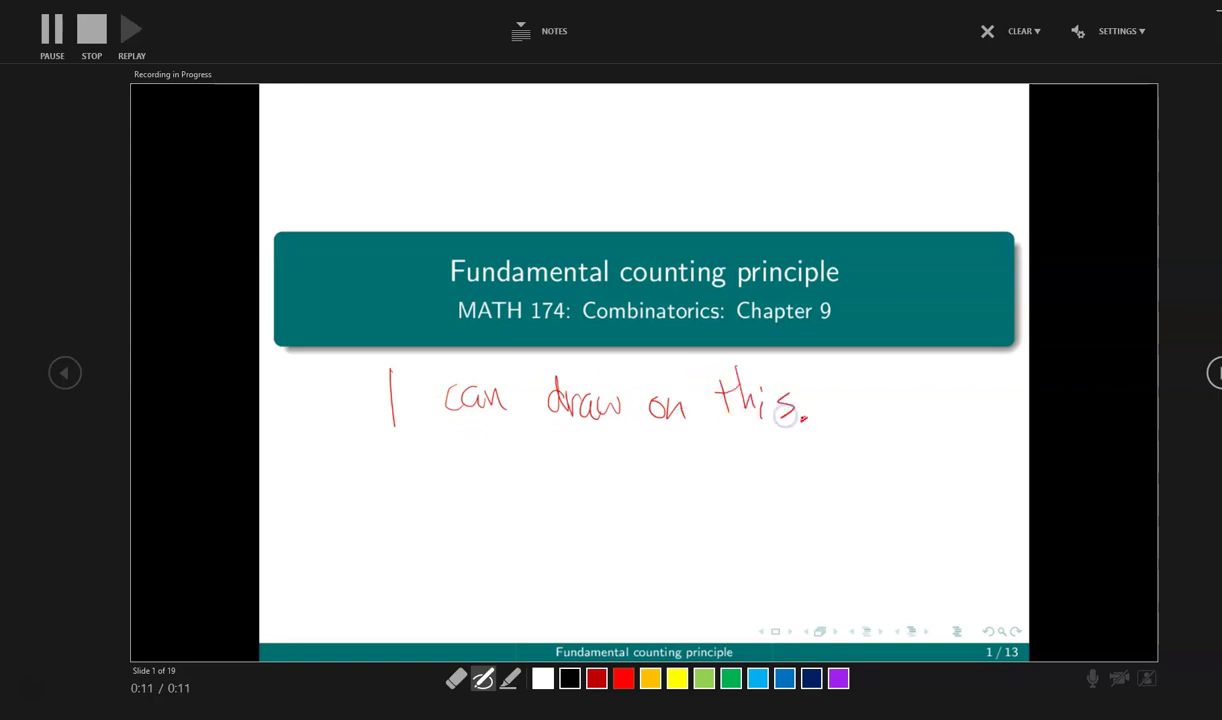
pyautogui.press('Right')
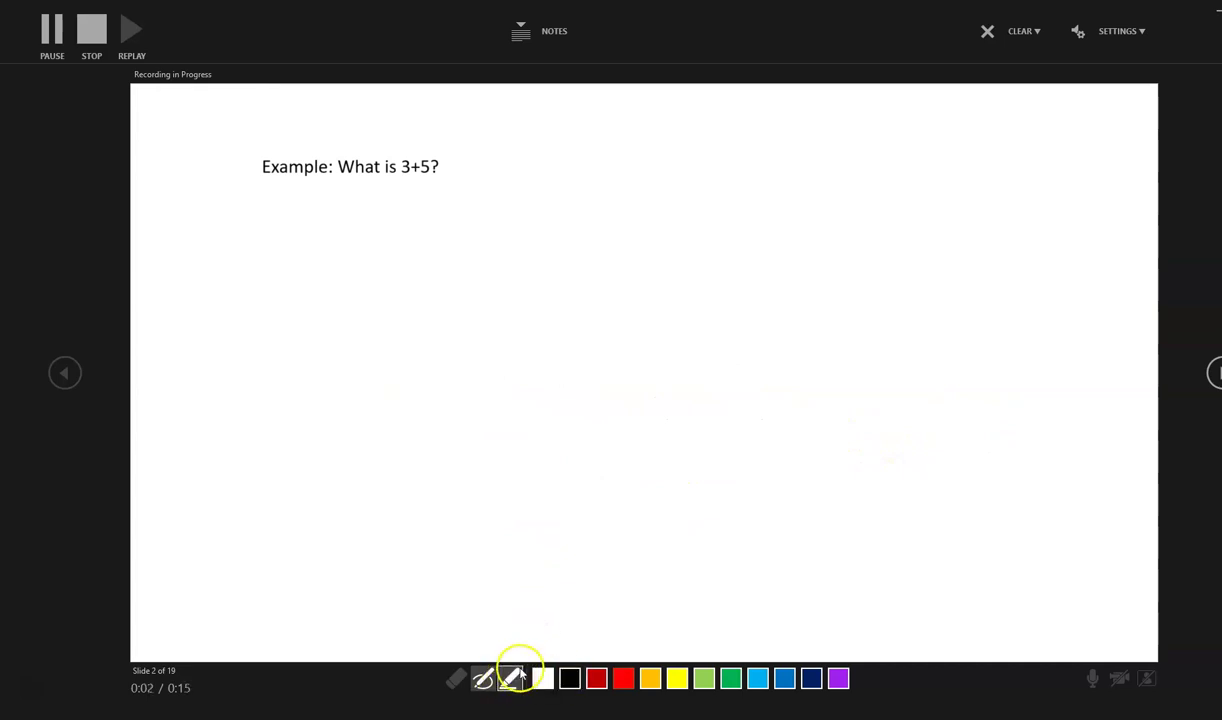
# Highlight 3+5 in the slide's question with the yellow highlighter.
pyautogui.click(512, 678)
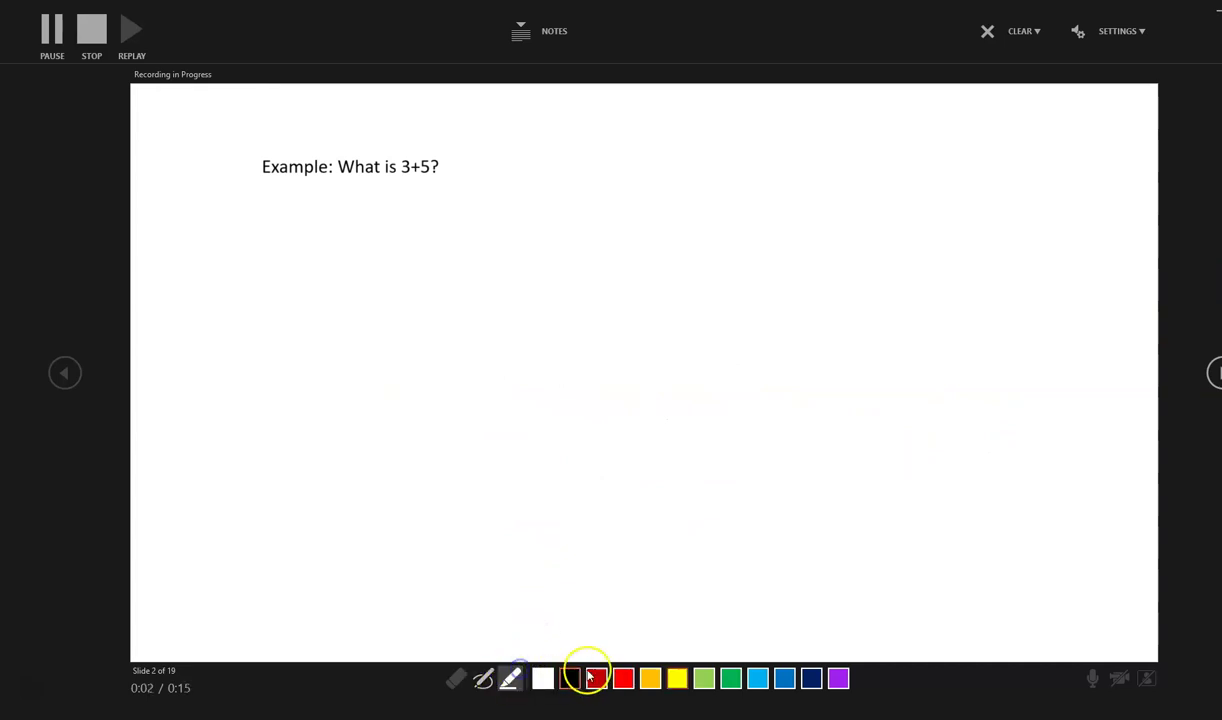
pyautogui.click(677, 679)
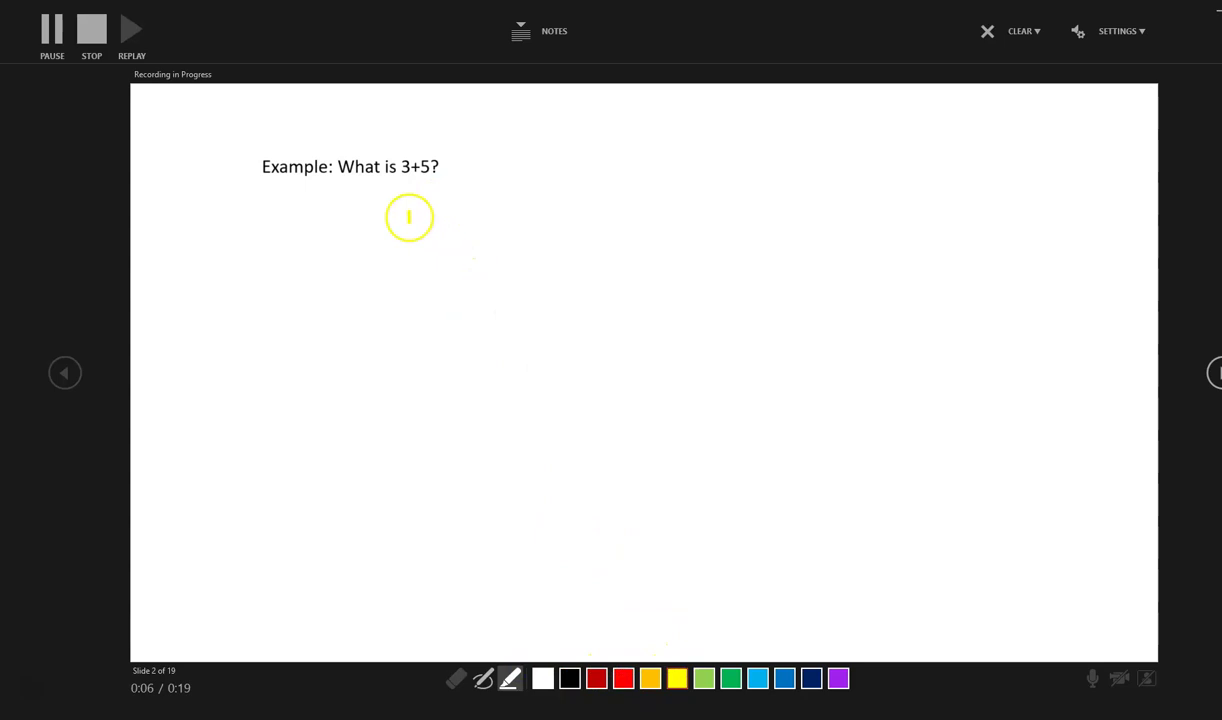
pyautogui.moveTo(400, 166)
pyautogui.mouseDown()
pyautogui.moveTo(428, 164)
pyautogui.moveTo(415, 169)
pyautogui.mouseUp()
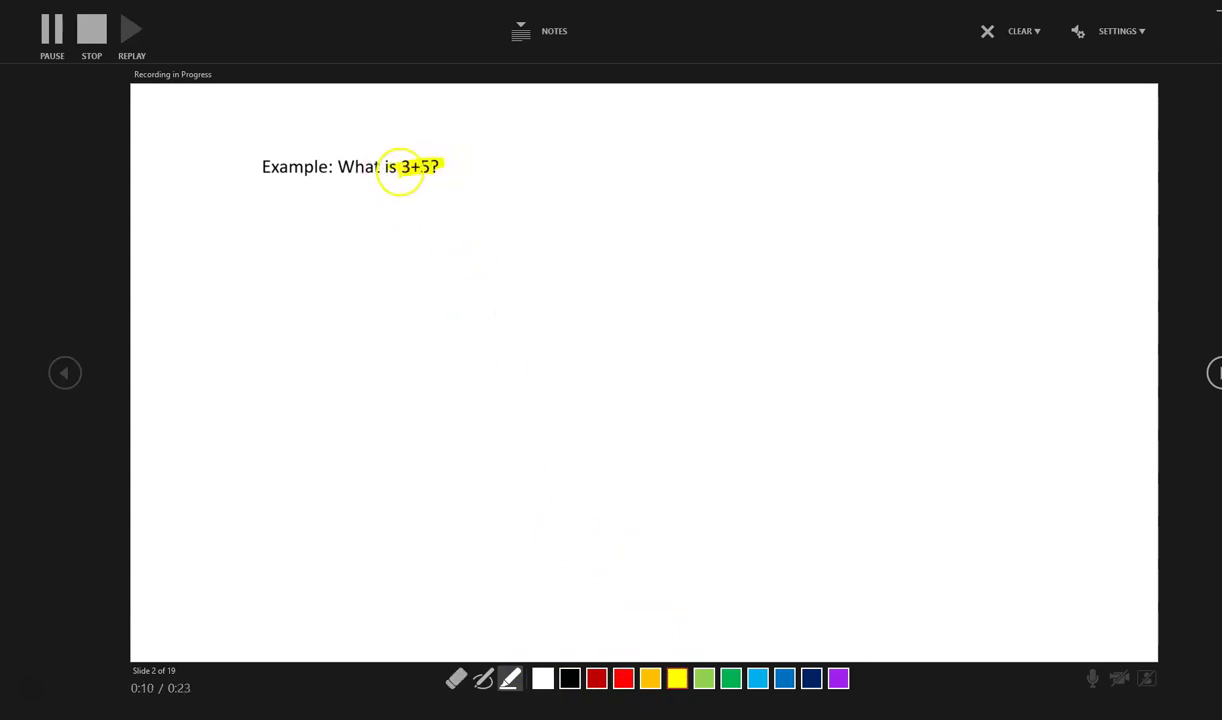
# With a black pen, draw three and five tally marks, a brace beneath, and a circled 8.
pyautogui.click(483, 679)
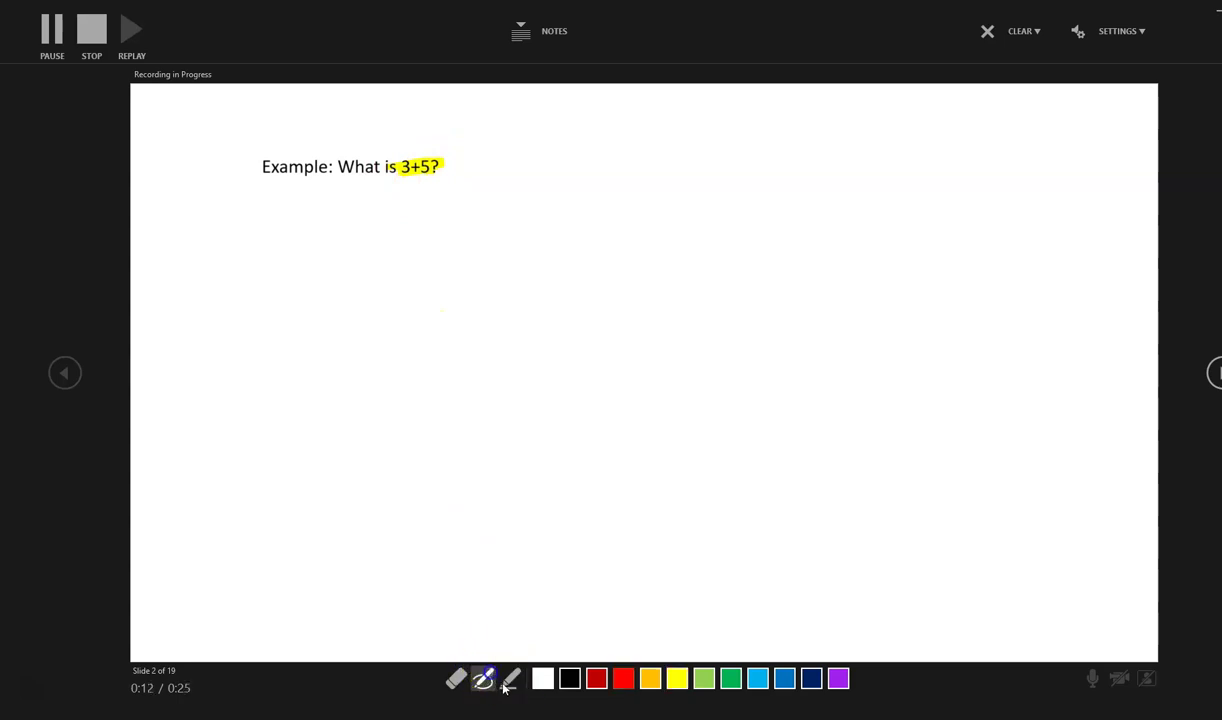
pyautogui.click(567, 679)
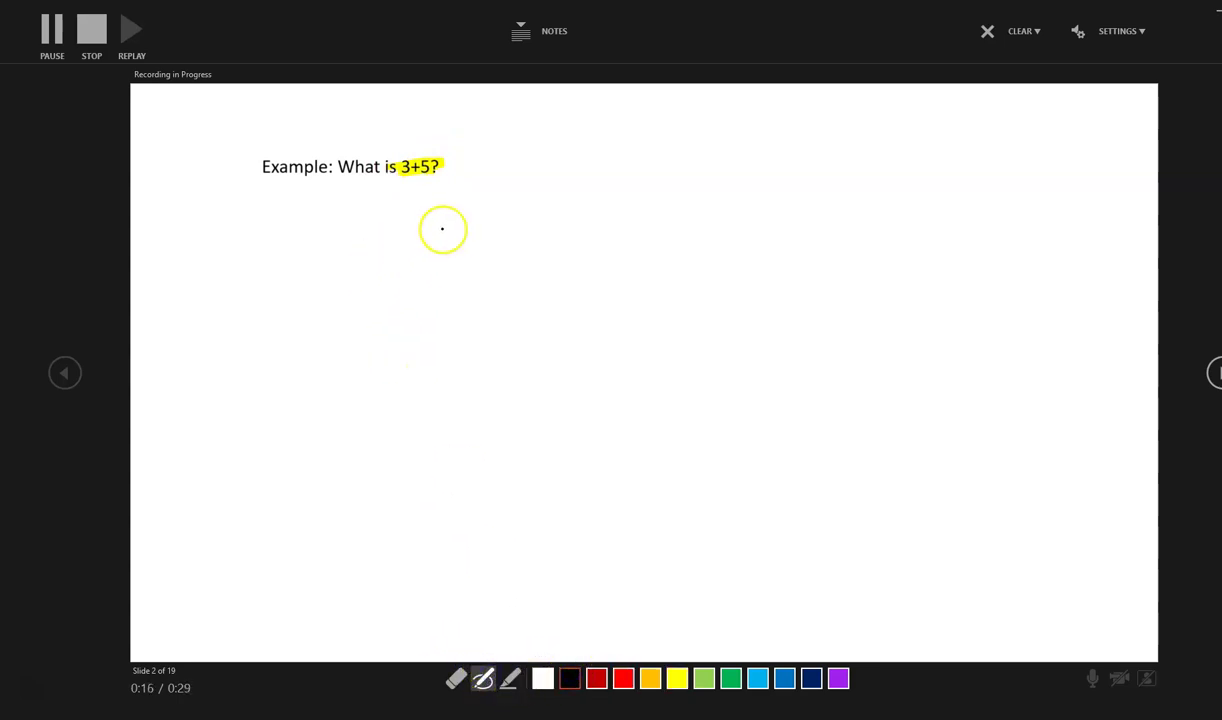
pyautogui.moveTo(427, 244)
pyautogui.mouseDown()
pyautogui.moveTo(430, 291)
pyautogui.moveTo(457, 284)
pyautogui.mouseUp()
pyautogui.moveTo(579, 249)
pyautogui.mouseDown()
pyautogui.moveTo(581, 295)
pyautogui.moveTo(610, 295)
pyautogui.mouseUp()
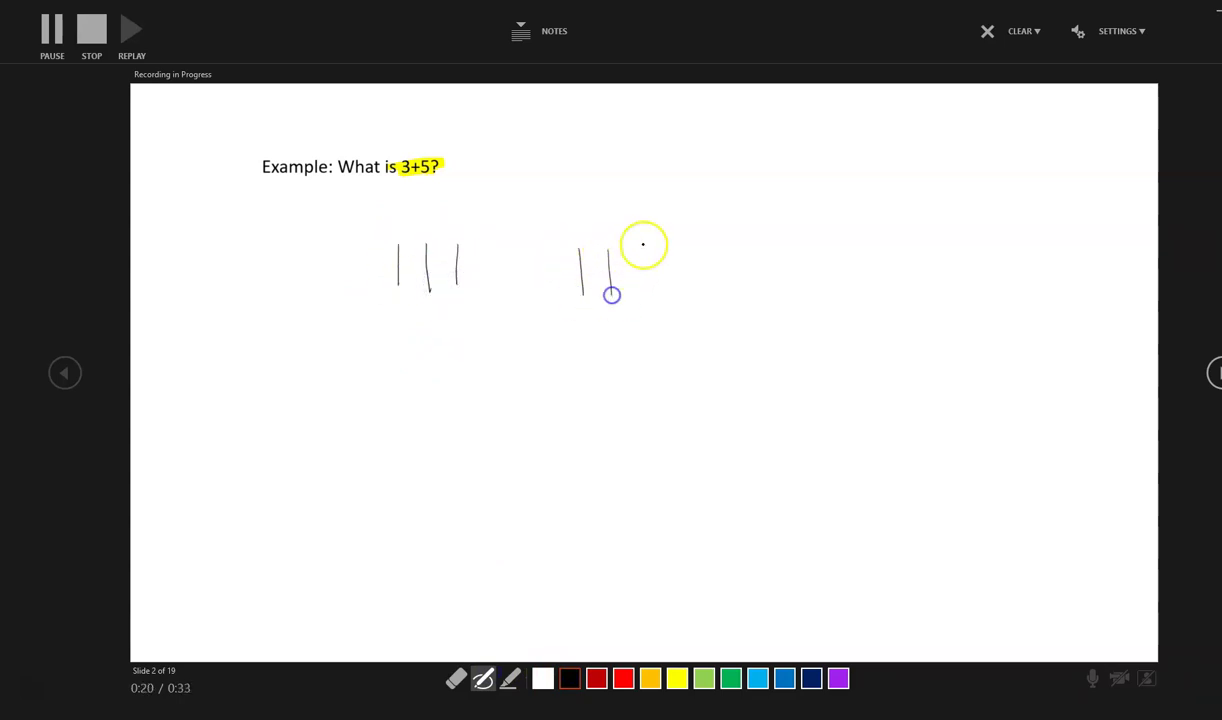
pyautogui.moveTo(645, 248); pyautogui.dragTo(646, 291)
pyautogui.moveTo(688, 246); pyautogui.dragTo(688, 290)
pyautogui.moveTo(733, 238); pyautogui.dragTo(733, 281)
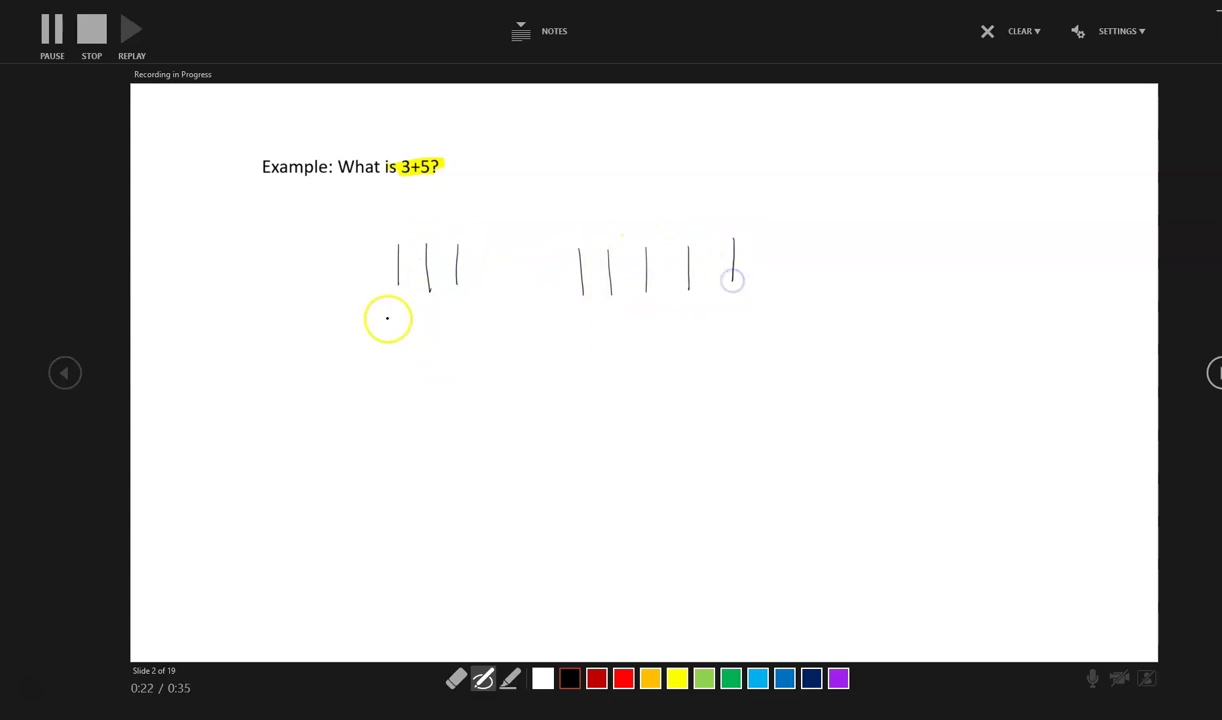
pyautogui.moveTo(367, 318)
pyautogui.mouseDown()
pyautogui.moveTo(447, 338)
pyautogui.moveTo(703, 297)
pyautogui.mouseUp()
pyautogui.moveTo(535, 397)
pyautogui.mouseDown()
pyautogui.moveTo(505, 391)
pyautogui.moveTo(545, 402)
pyautogui.mouseUp()
pyautogui.moveTo(565, 377)
pyautogui.mouseDown()
pyautogui.moveTo(532, 364)
pyautogui.moveTo(460, 446)
pyautogui.mouseUp()
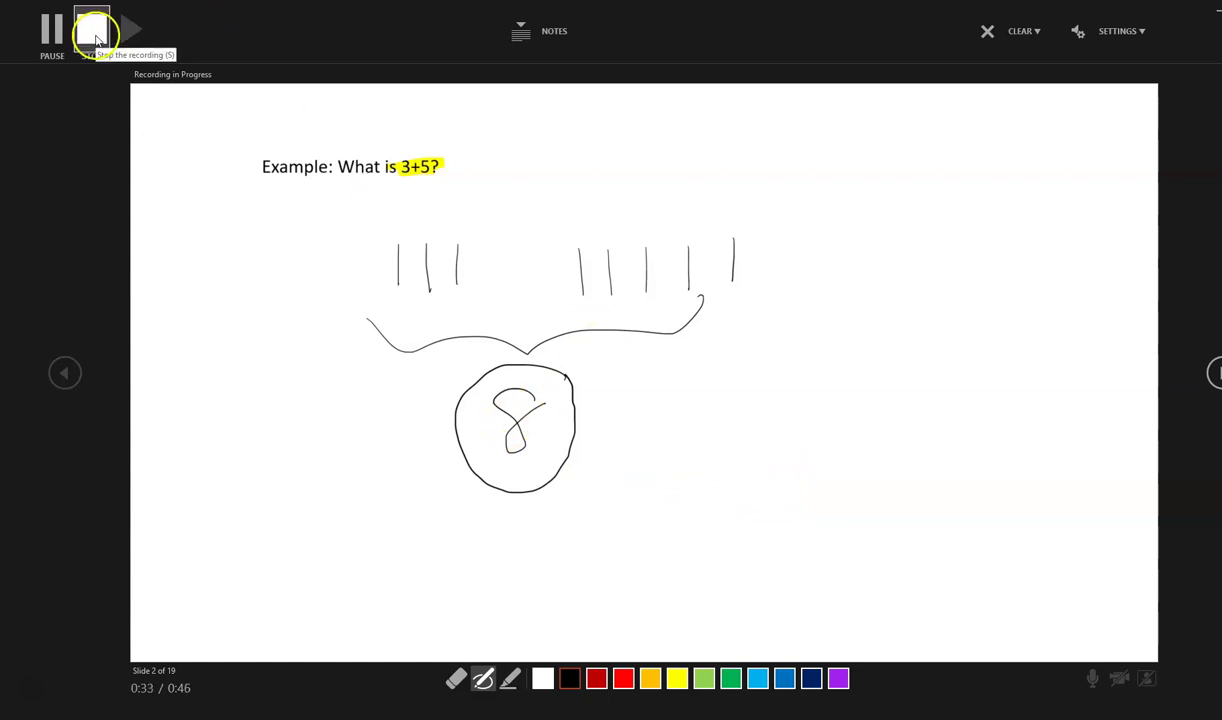
# Stop the slide 2 recording, replay its ink and narration, then stop playback.
pyautogui.click(95, 36)
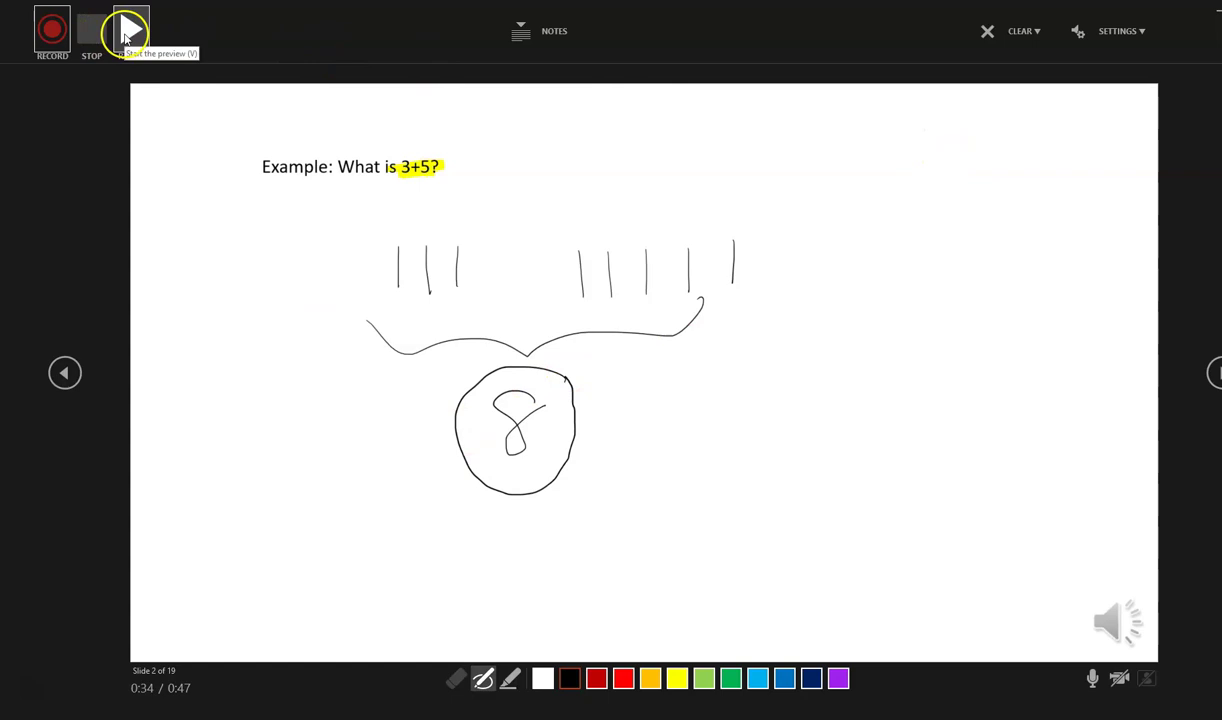
pyautogui.click(127, 33)
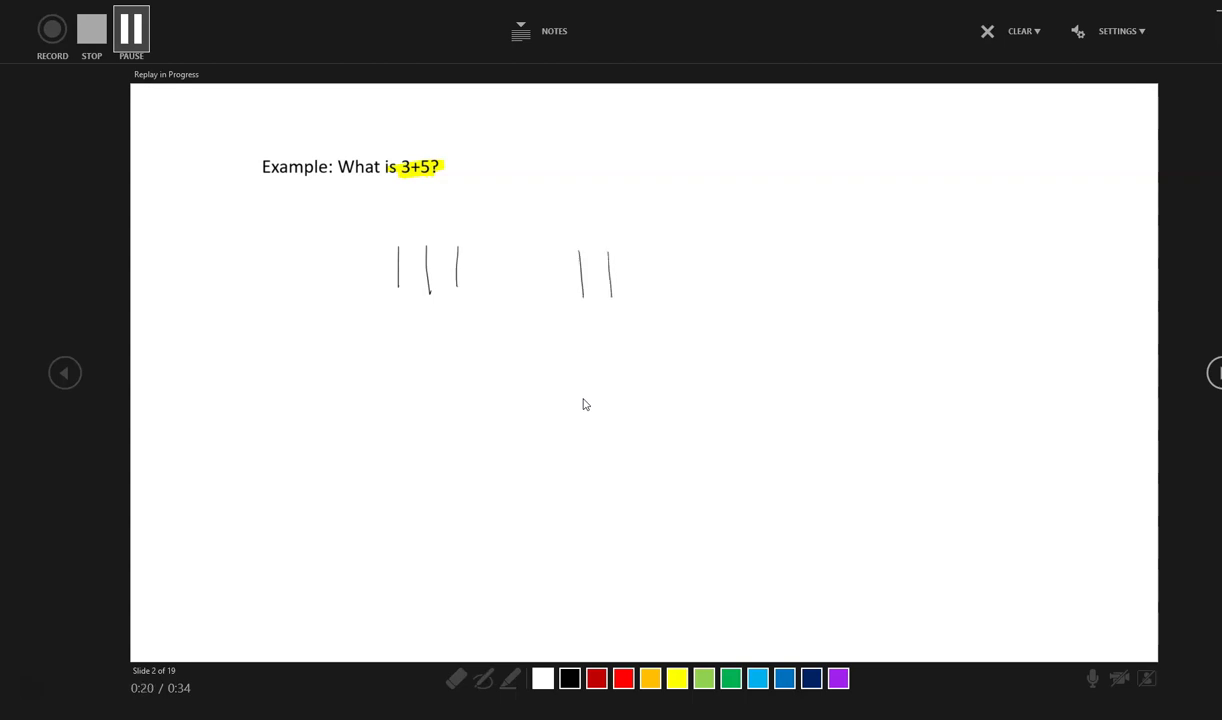
pyautogui.click(91, 31)
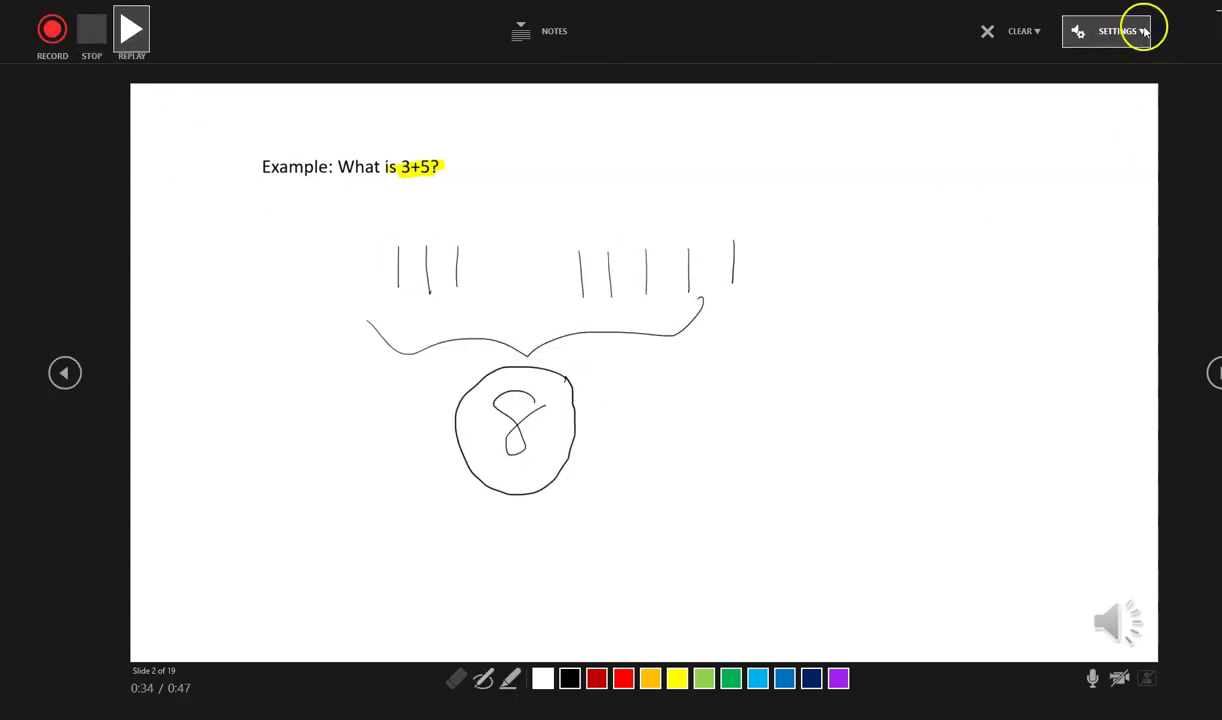
# Exit the recorder, return to slide 2, and save the deck as Presentation3 in OneDrive Documents.
pyautogui.press('Escape')
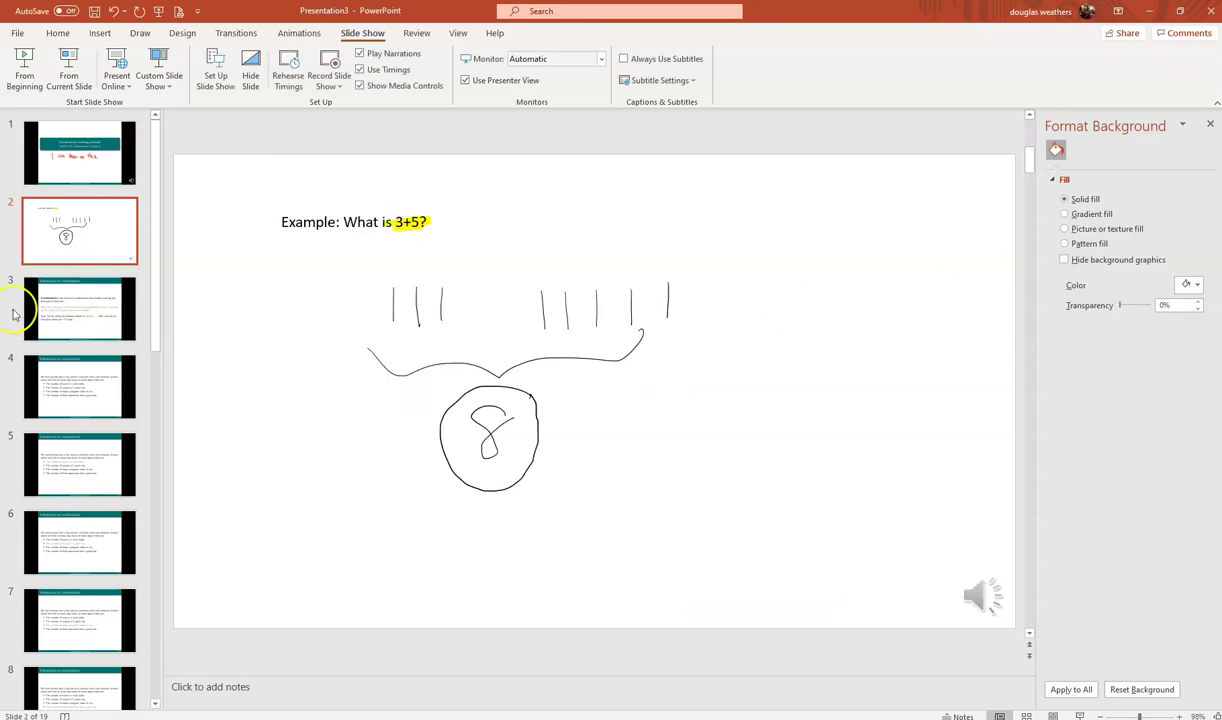
pyautogui.click(78, 183)
pyautogui.click(78, 205)
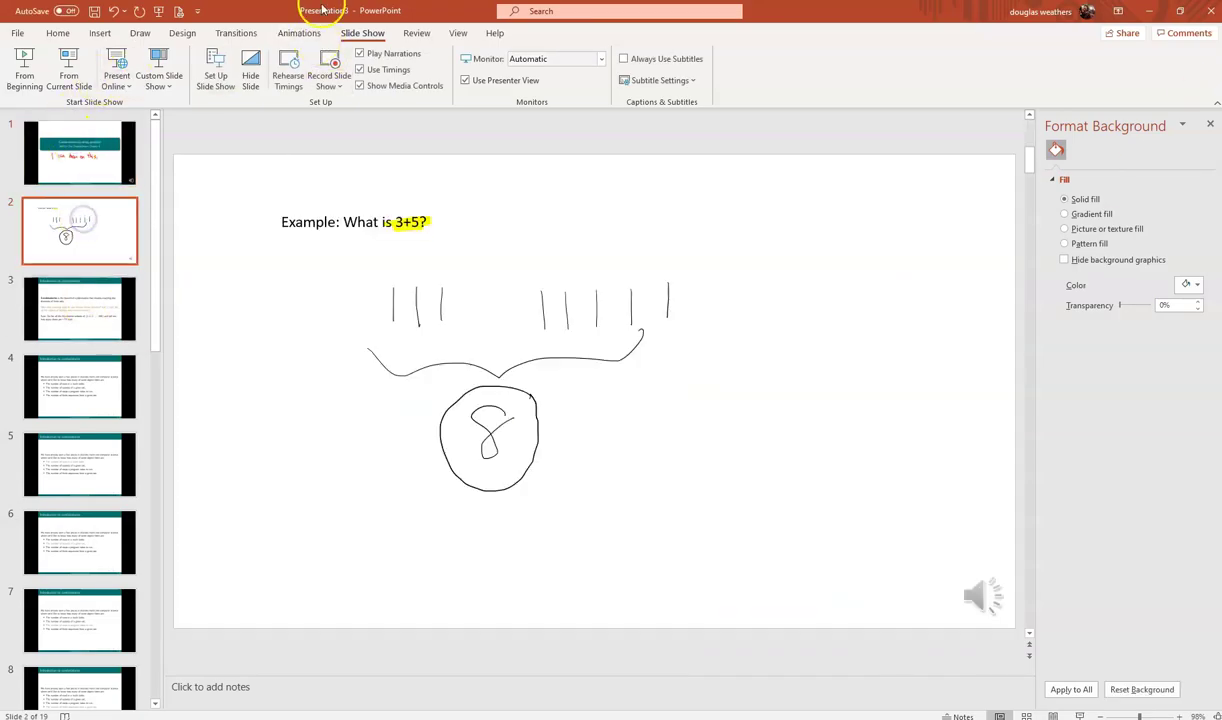
pyautogui.click(95, 11)
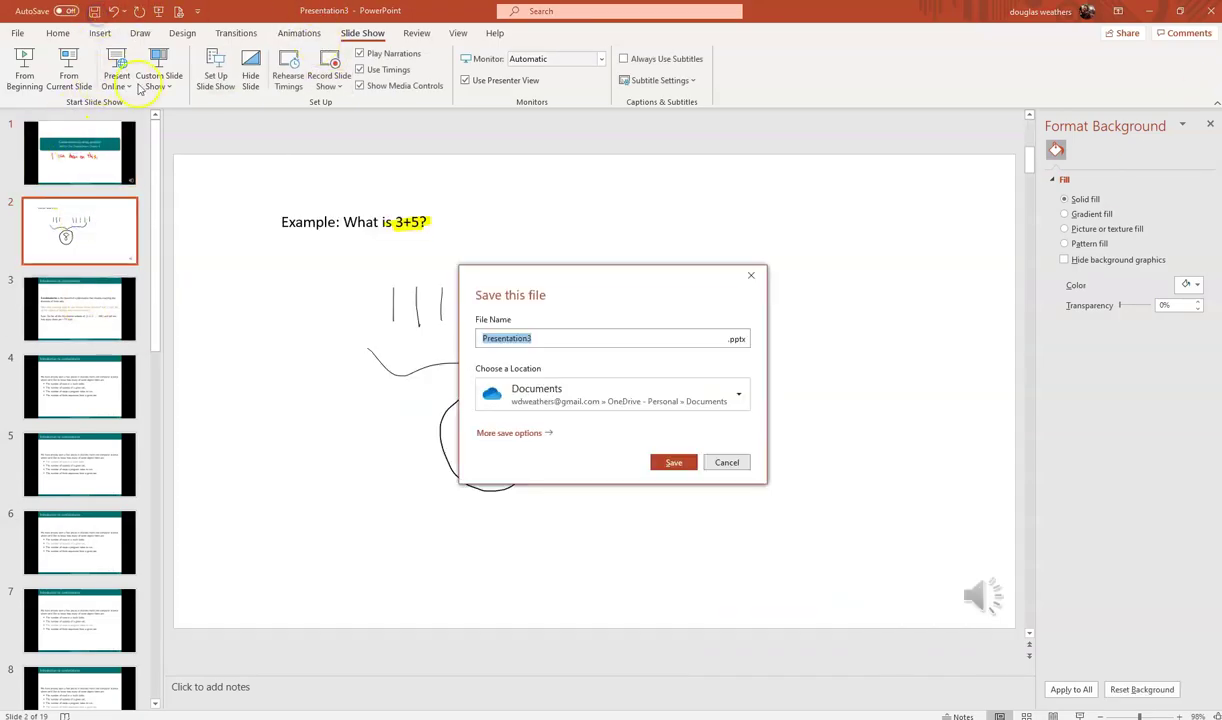
pyautogui.click(674, 462)
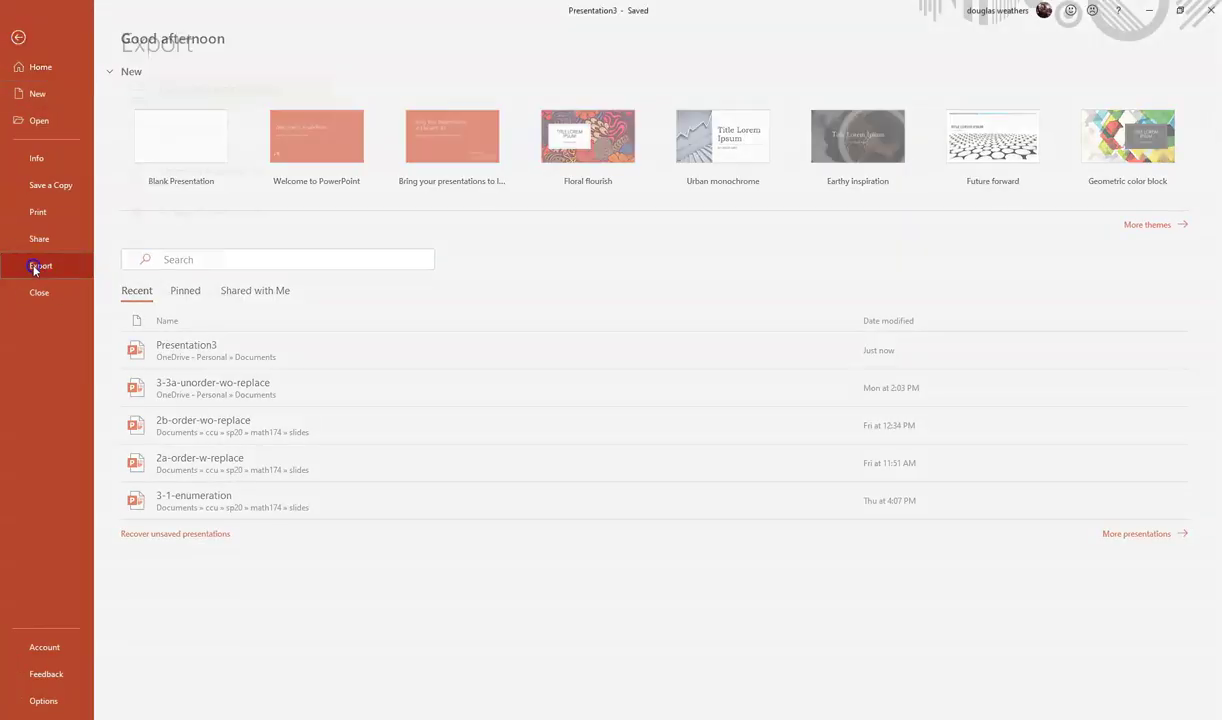
# Create a Full HD 1080p video with recorded timings and narrations, saving it as Presentation3 in MPEG-4 format.
pyautogui.click(224, 132)
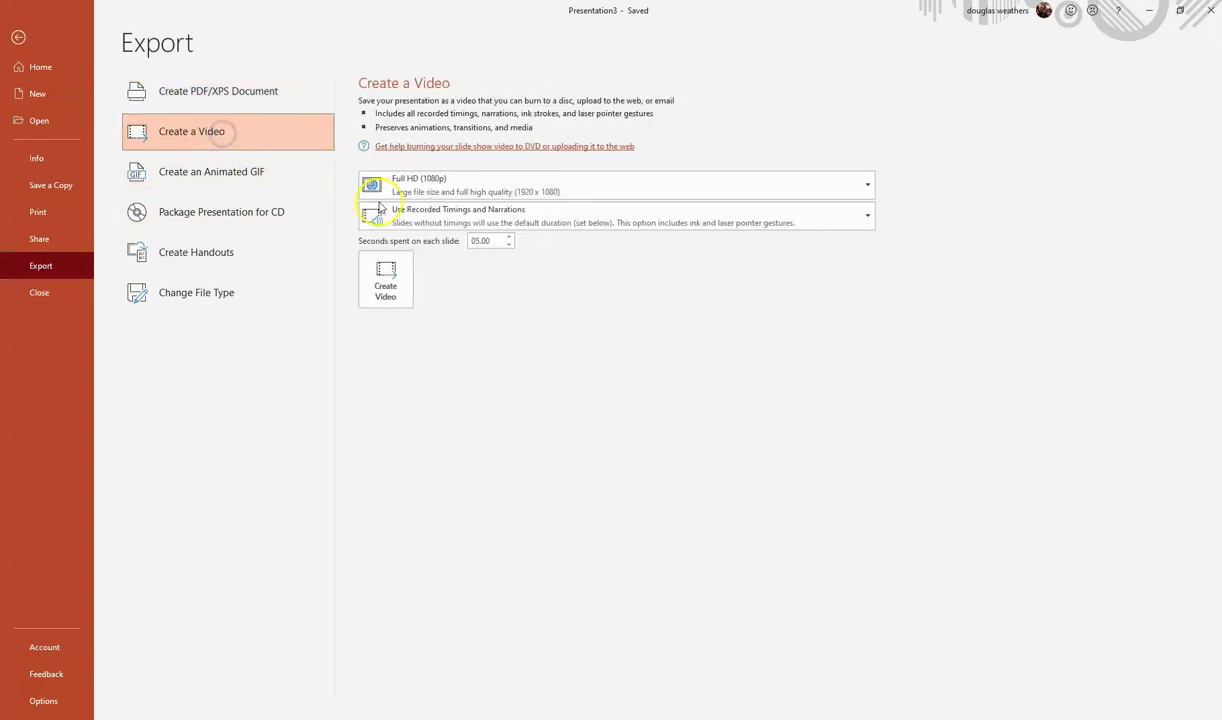
pyautogui.click(386, 278)
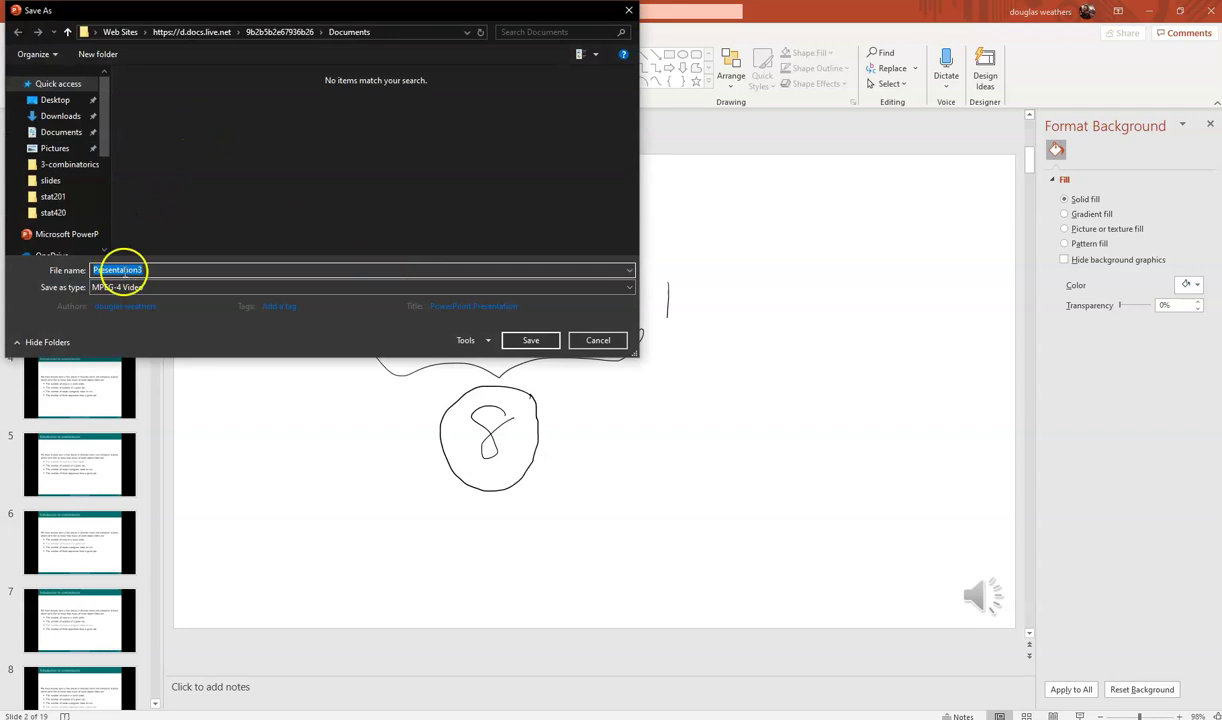
pyautogui.click(527, 340)
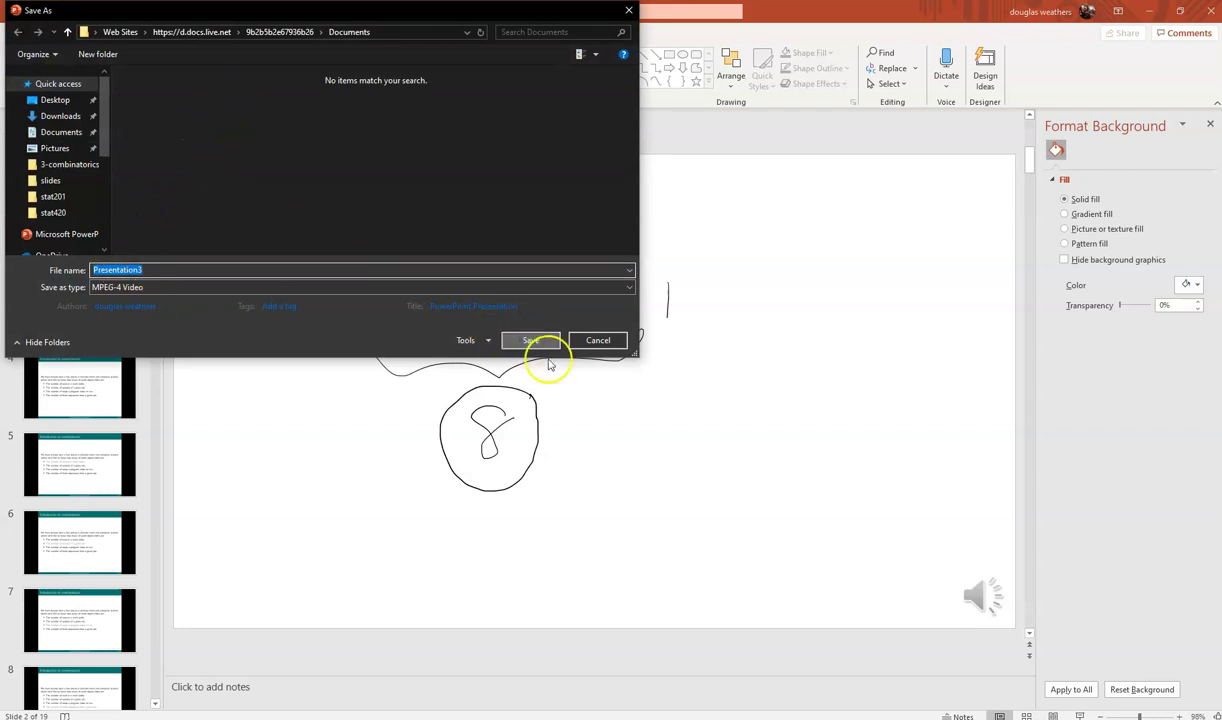